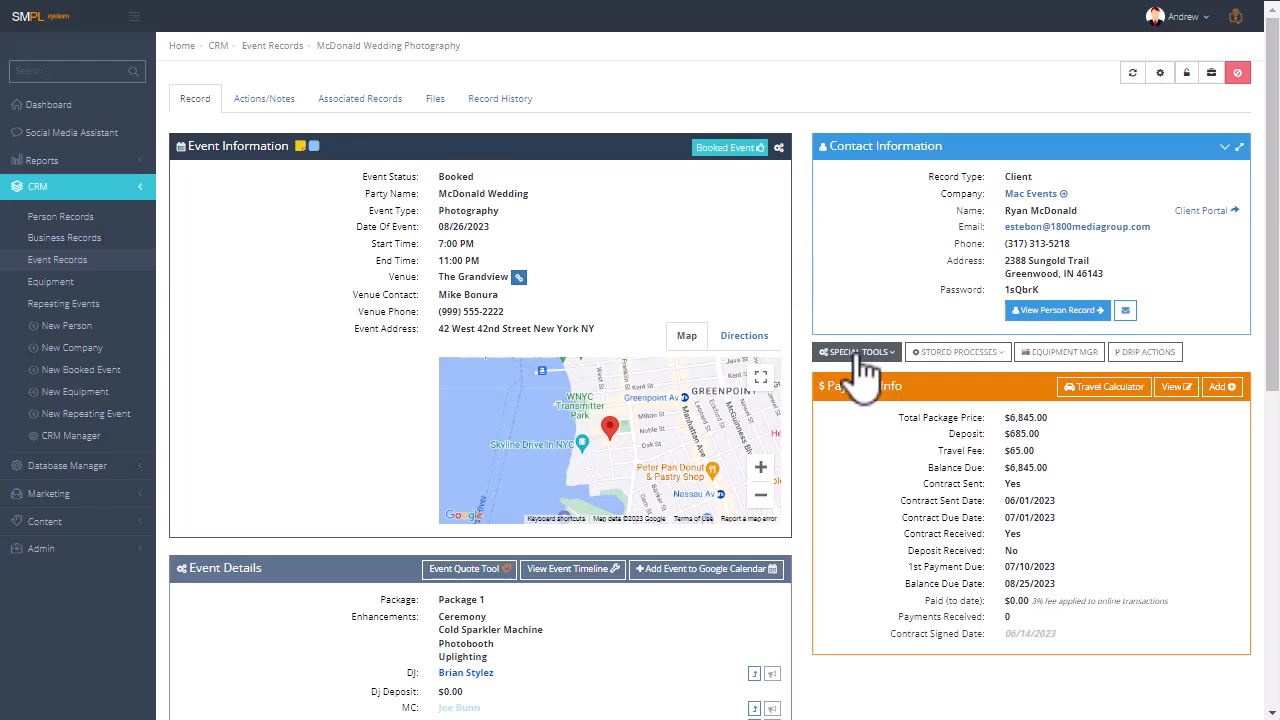
left_click(858, 357)
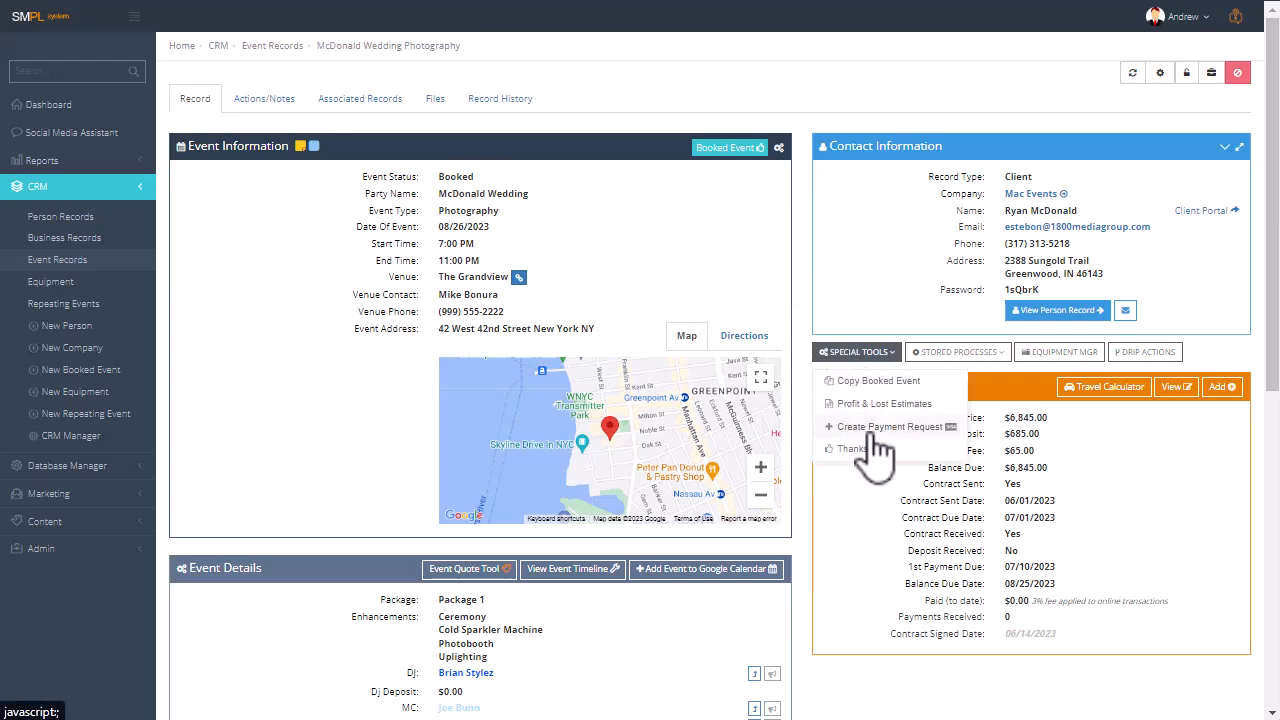
left_click(885, 427)
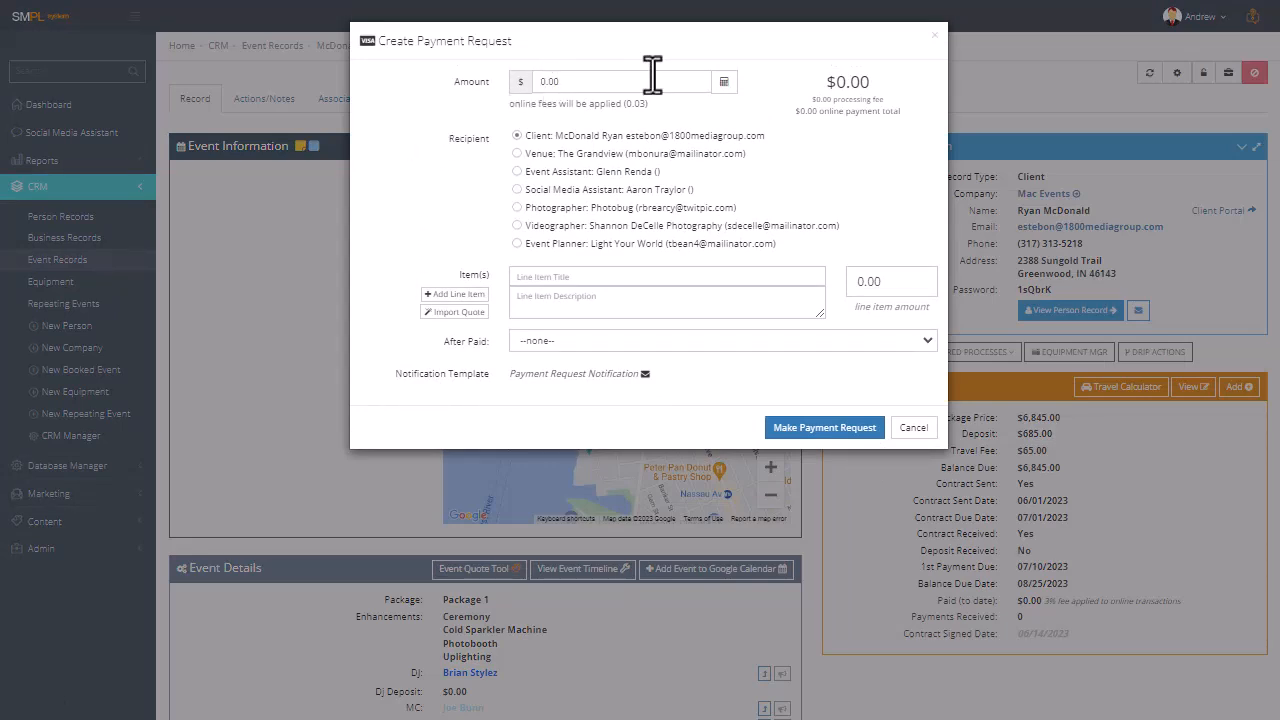
left_click(527, 279)
left_click(423, 366)
left_click(567, 80)
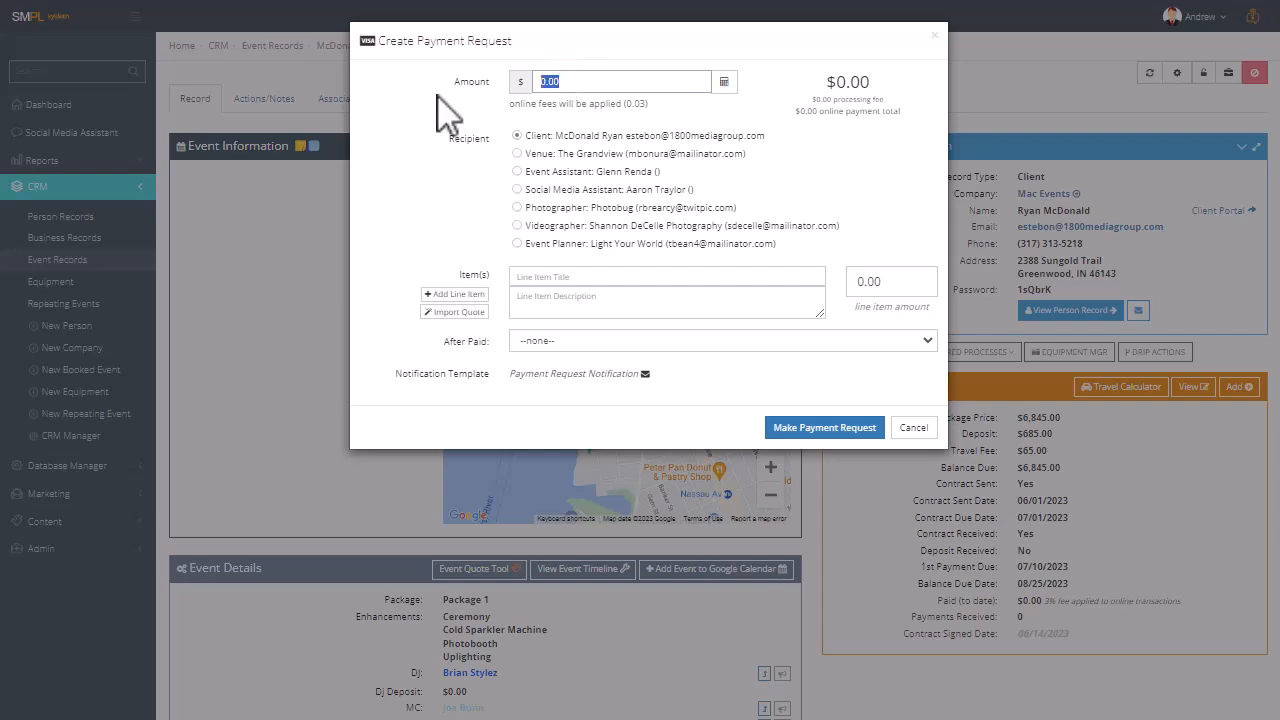
type("685.00")
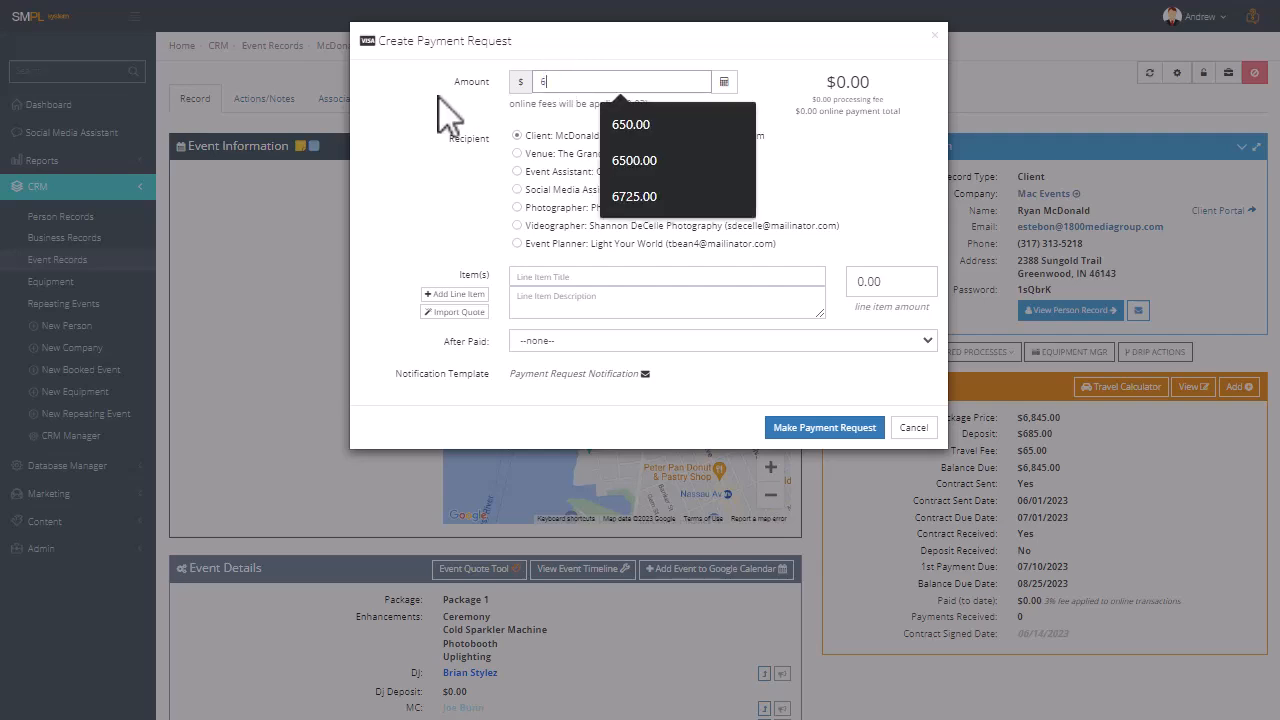
left_click(724, 82)
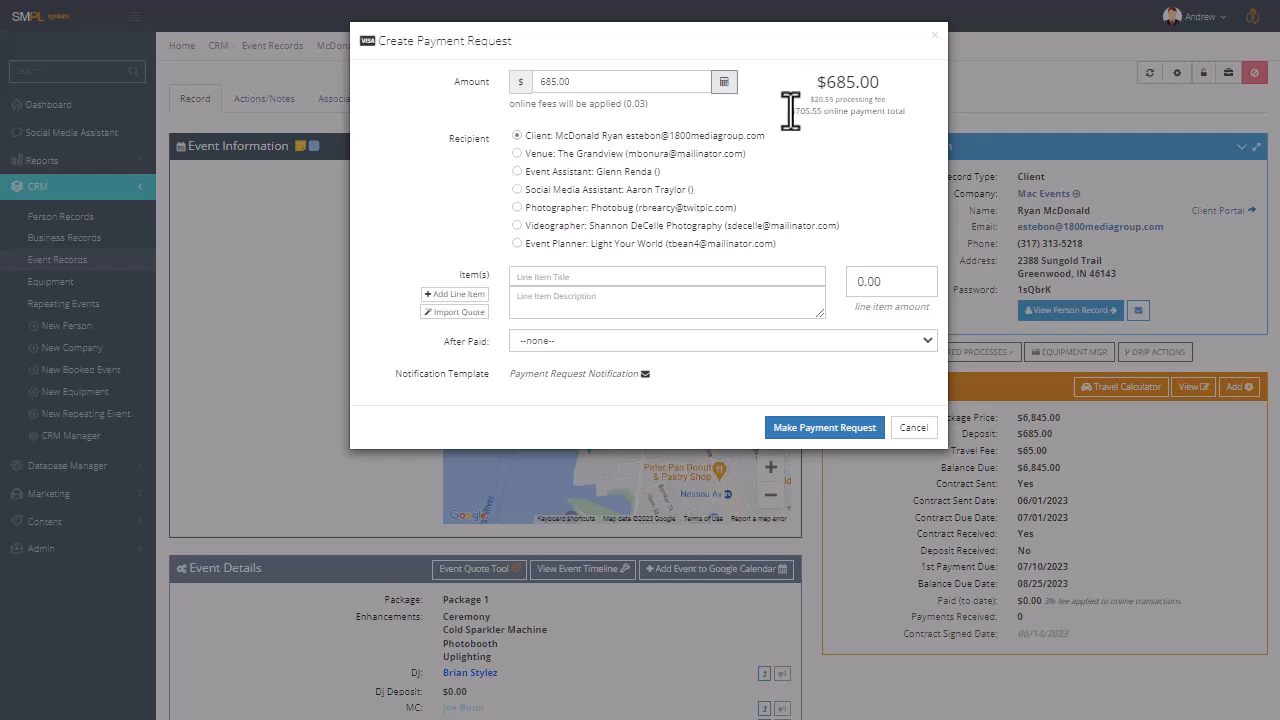
left_click_drag(790, 112, 885, 113)
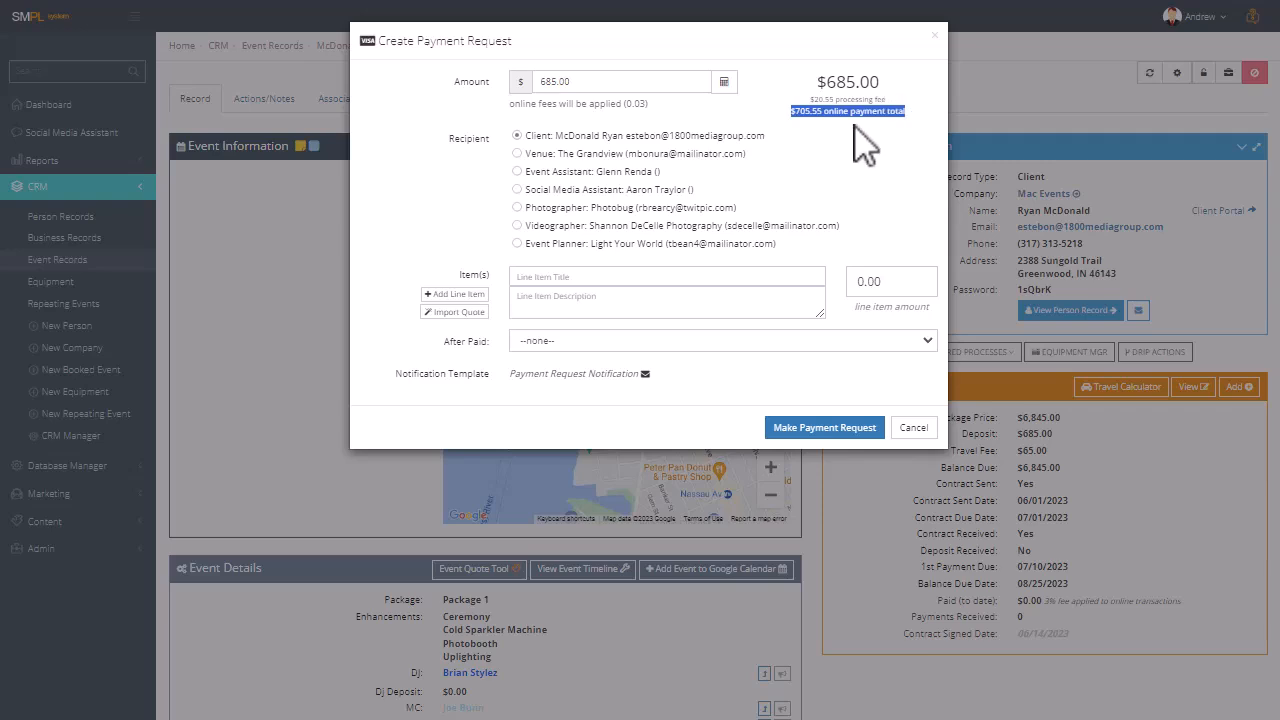
left_click(855, 130)
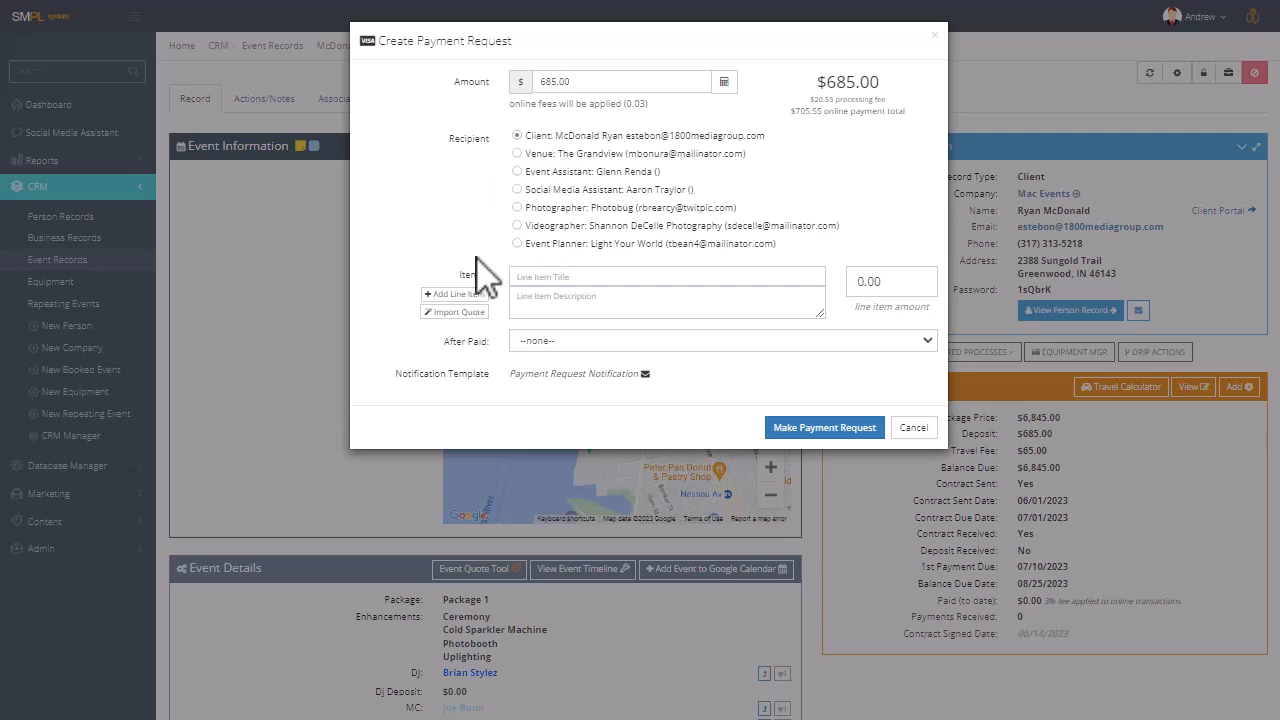
left_click(533, 276)
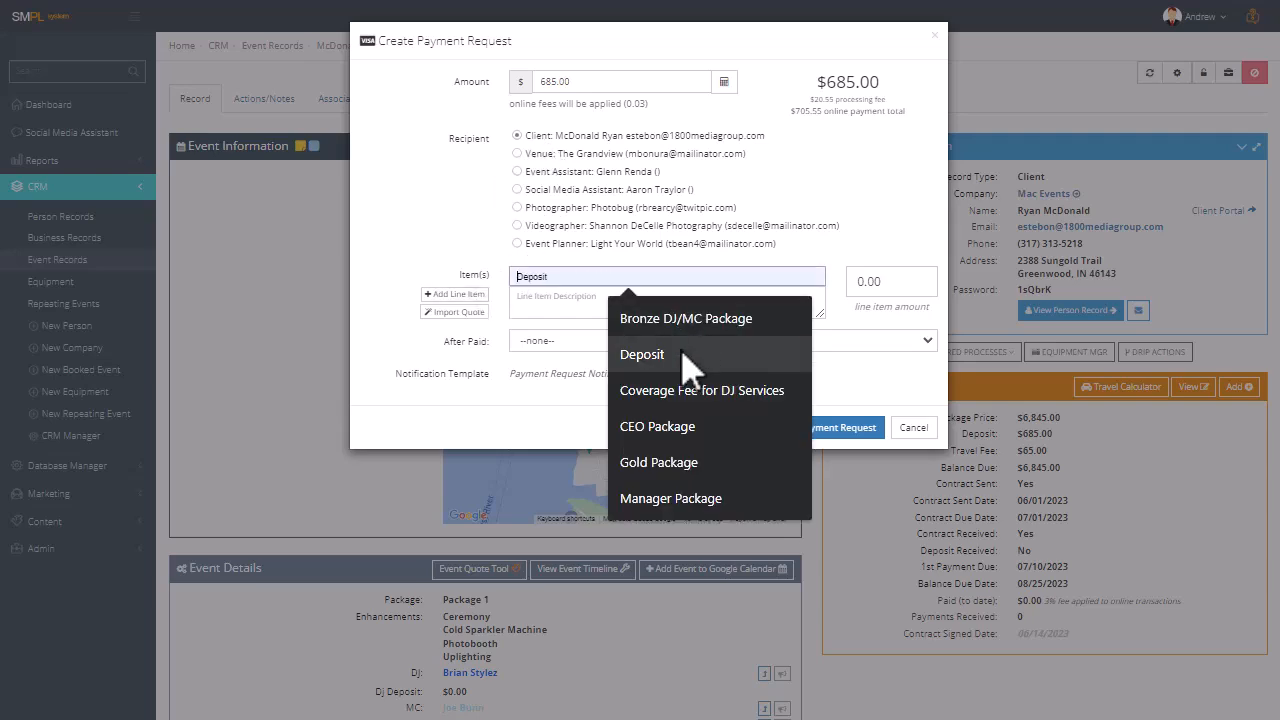
left_click(698, 355)
left_click(543, 302)
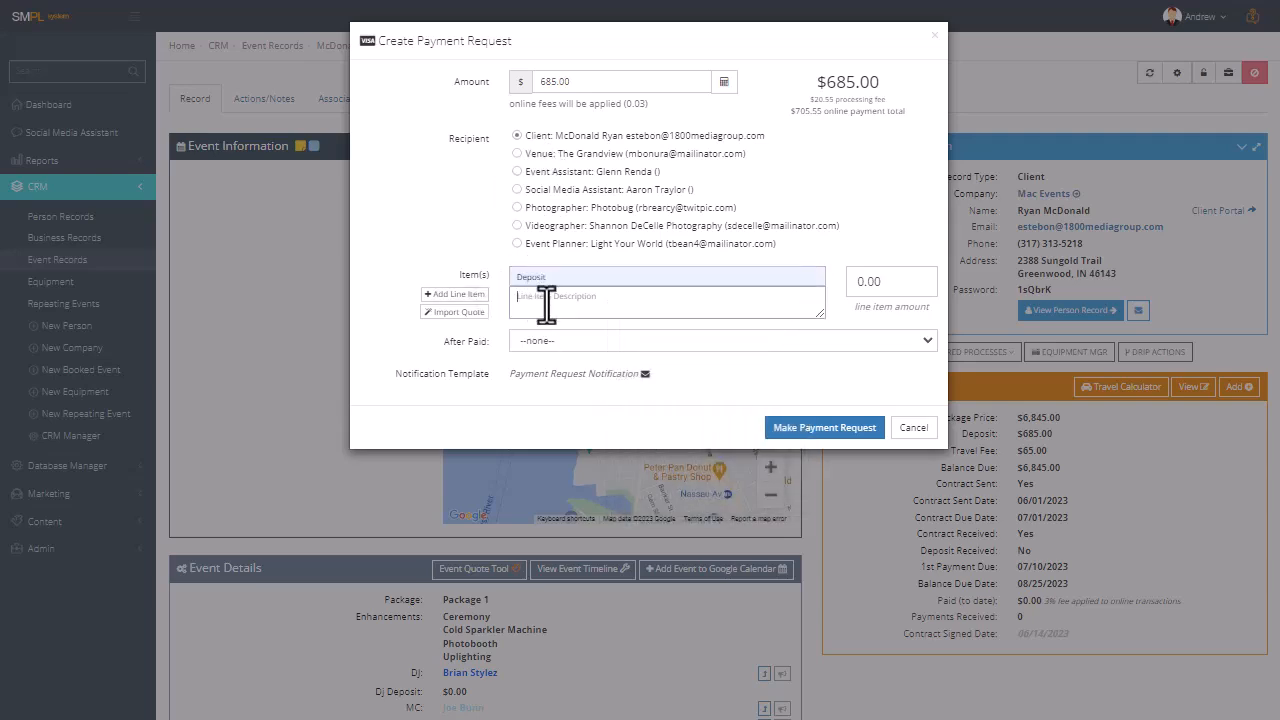
type("deposit to set")
type("ure our e")
type("ervices")
left_click(594, 344)
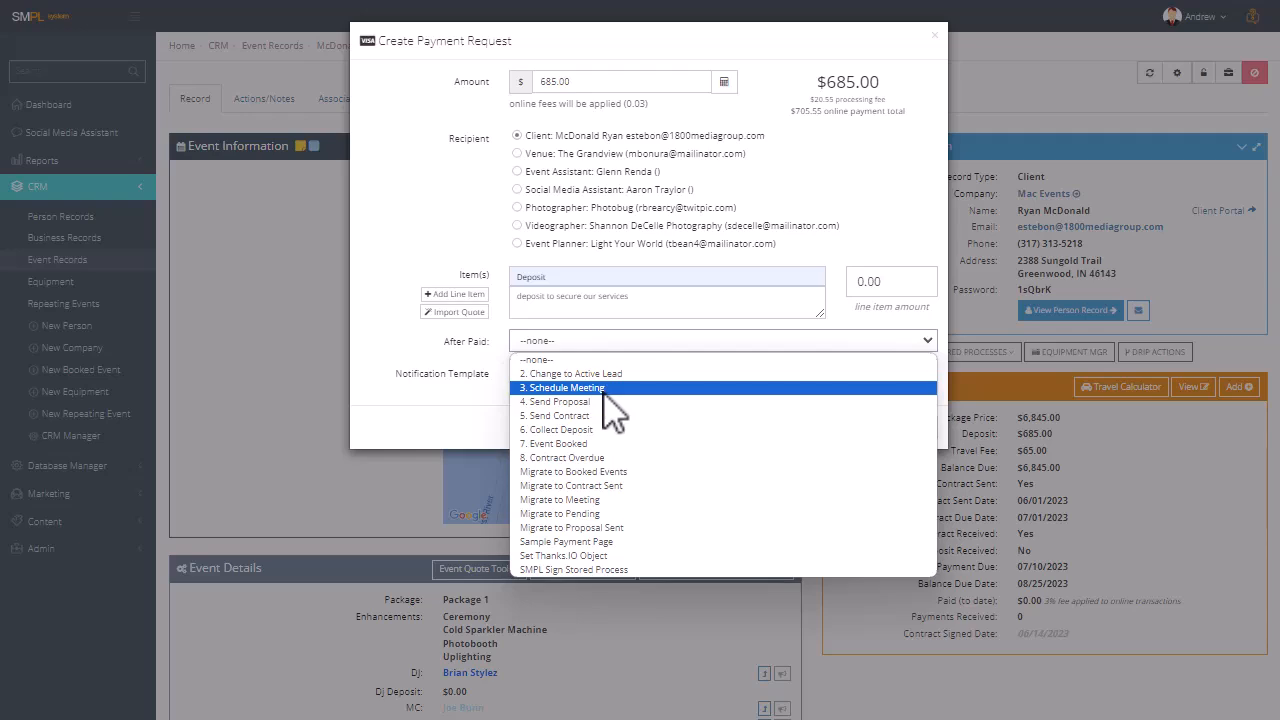
key("Escape")
Start a new payment request on the event record and set its amount to $685.00 with the online fee calculated.
left_click(855, 352)
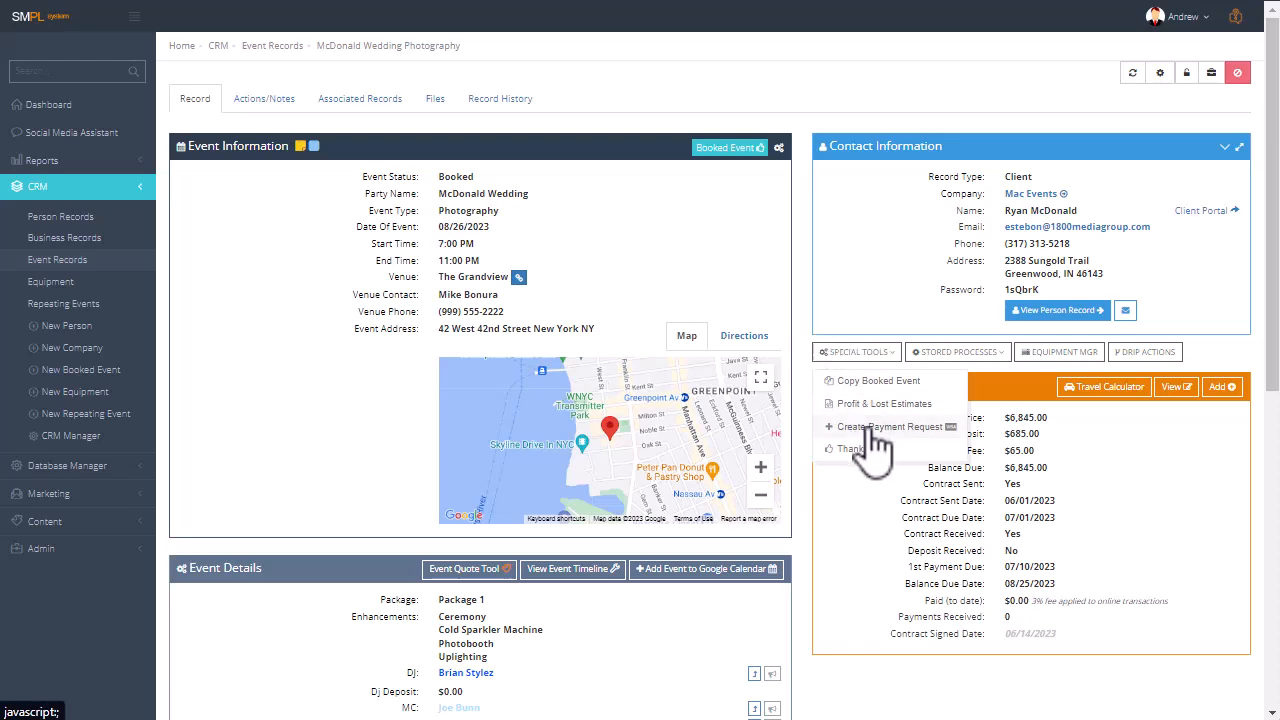
left_click(872, 427)
left_click(573, 82)
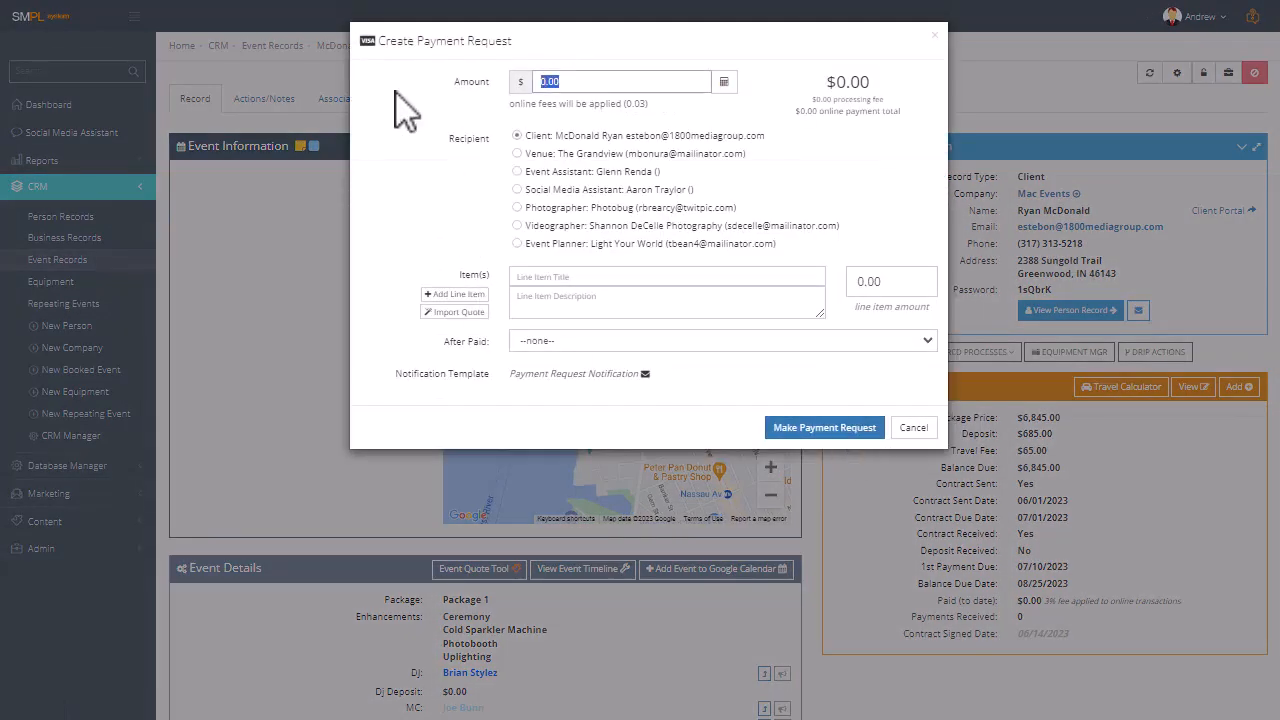
type("685")
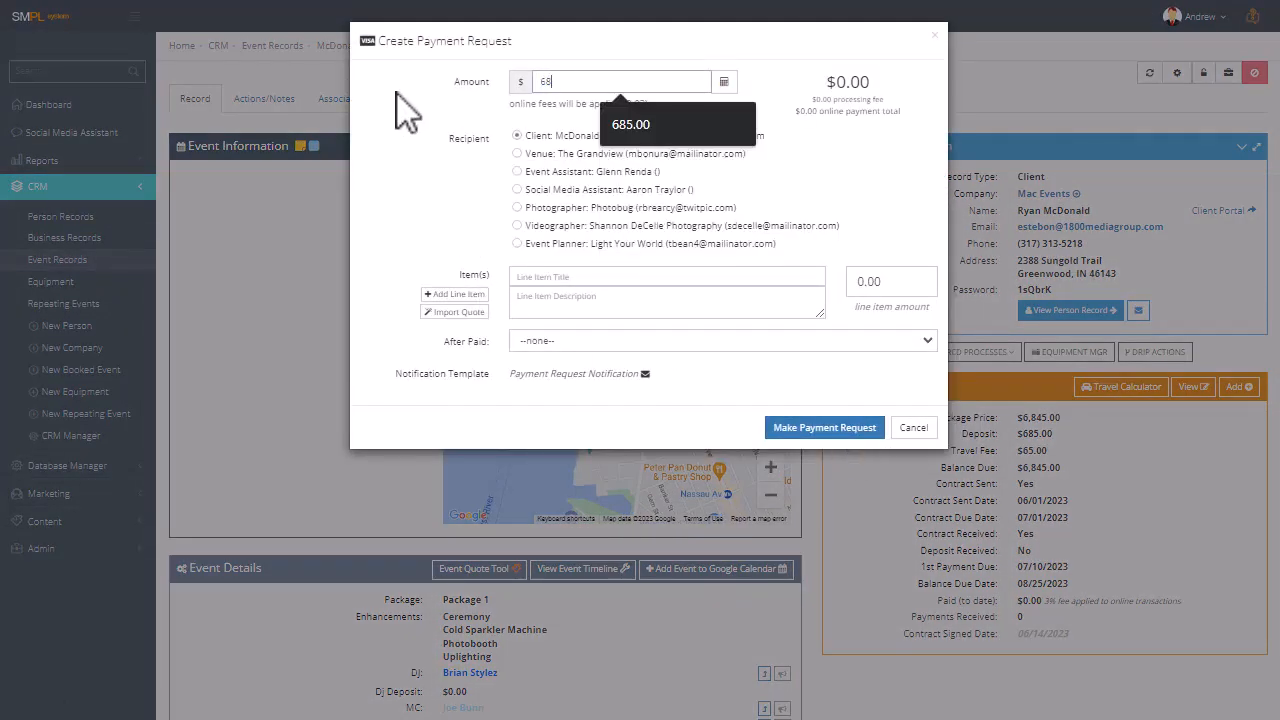
left_click(724, 82)
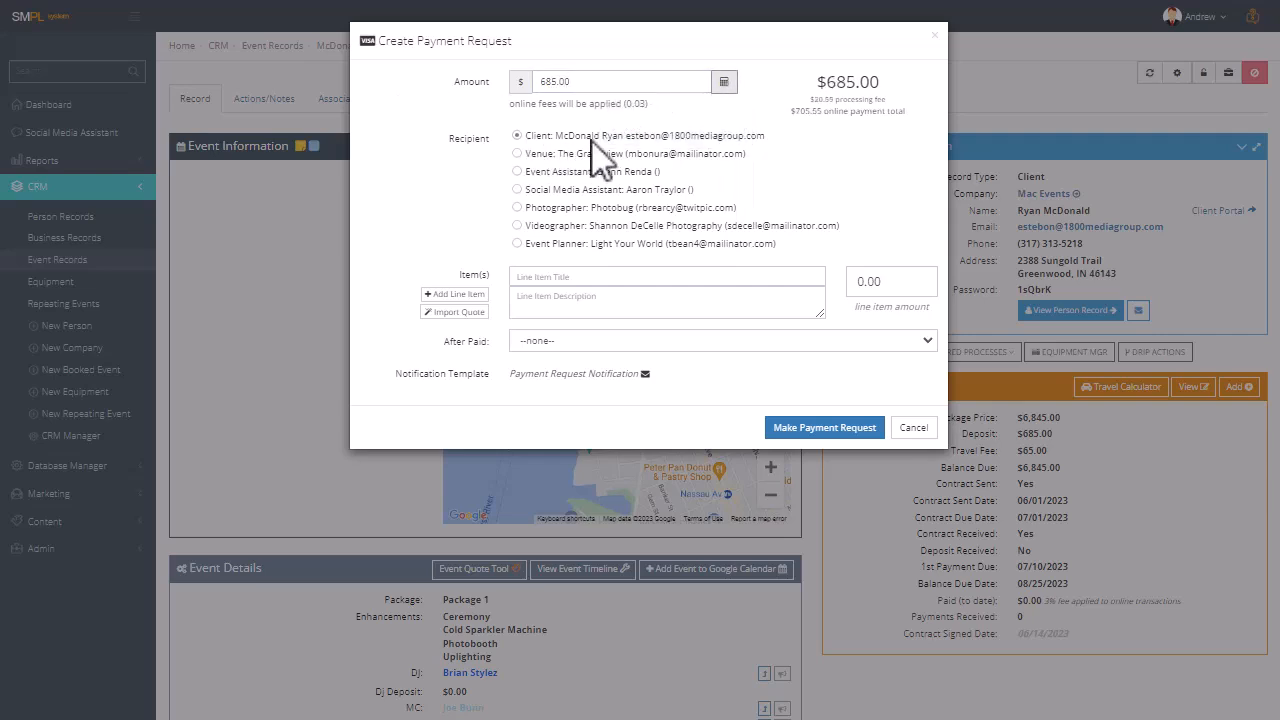
Title the request's line item "Deposit" and describe it as "deposit to secure our service".
left_click(527, 280)
left_click(582, 321)
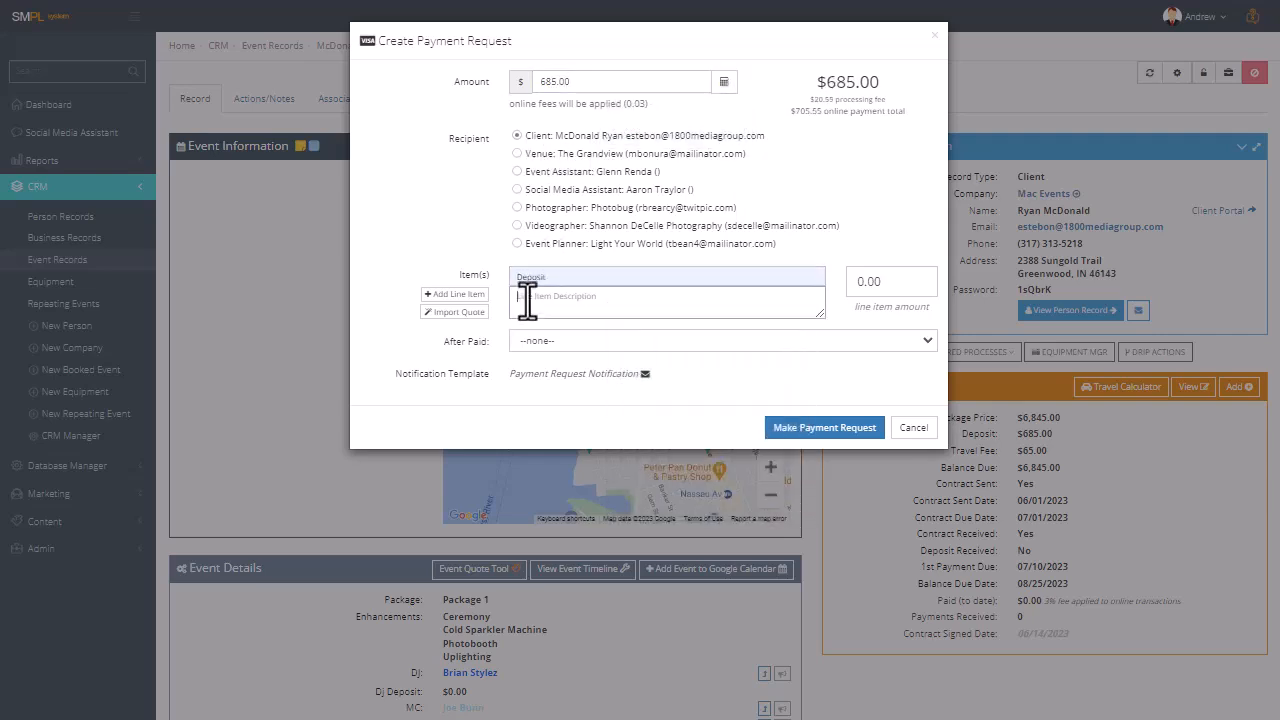
left_click(527, 300)
type("deposit to secure our servic")
key("BackSpace")
key("BackSpace")
key("BackSpace")
key("BackSpace")
type("e")
key("BackSpace")
type("vice")
Set the after-paid process to "7. Event Booked" and make the payment request to the client.
left_click(614, 345)
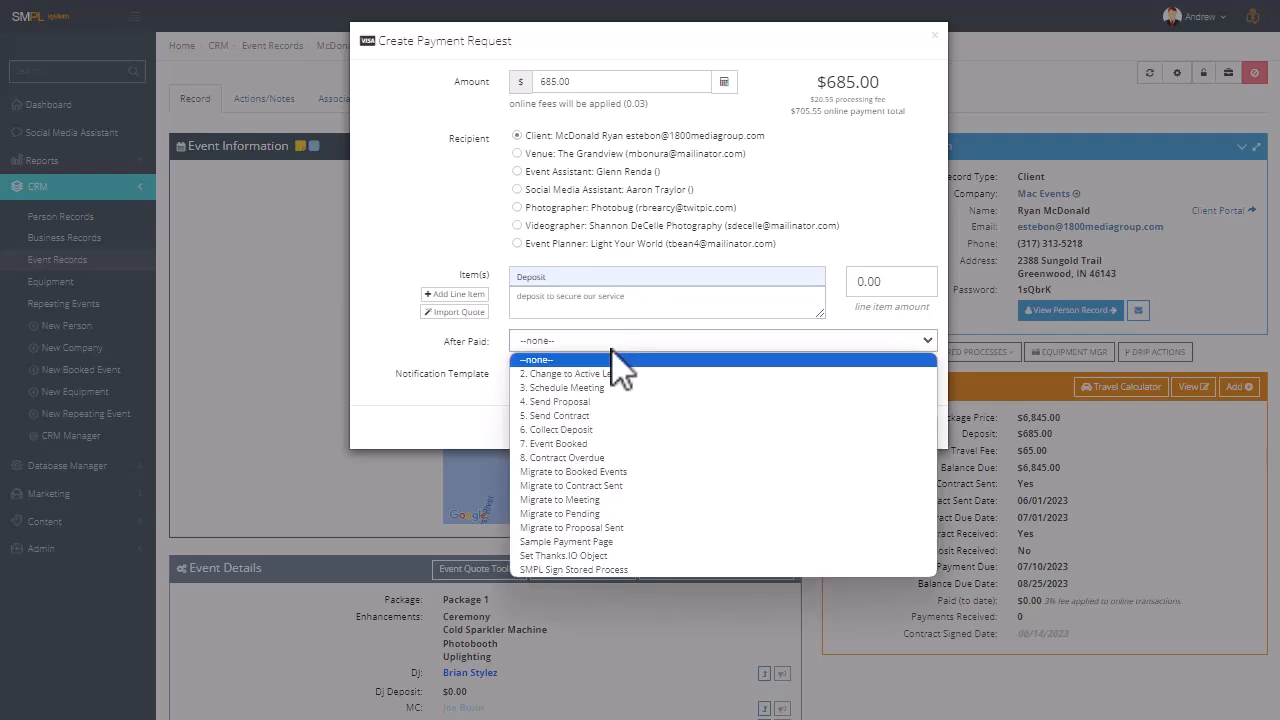
left_click(628, 472)
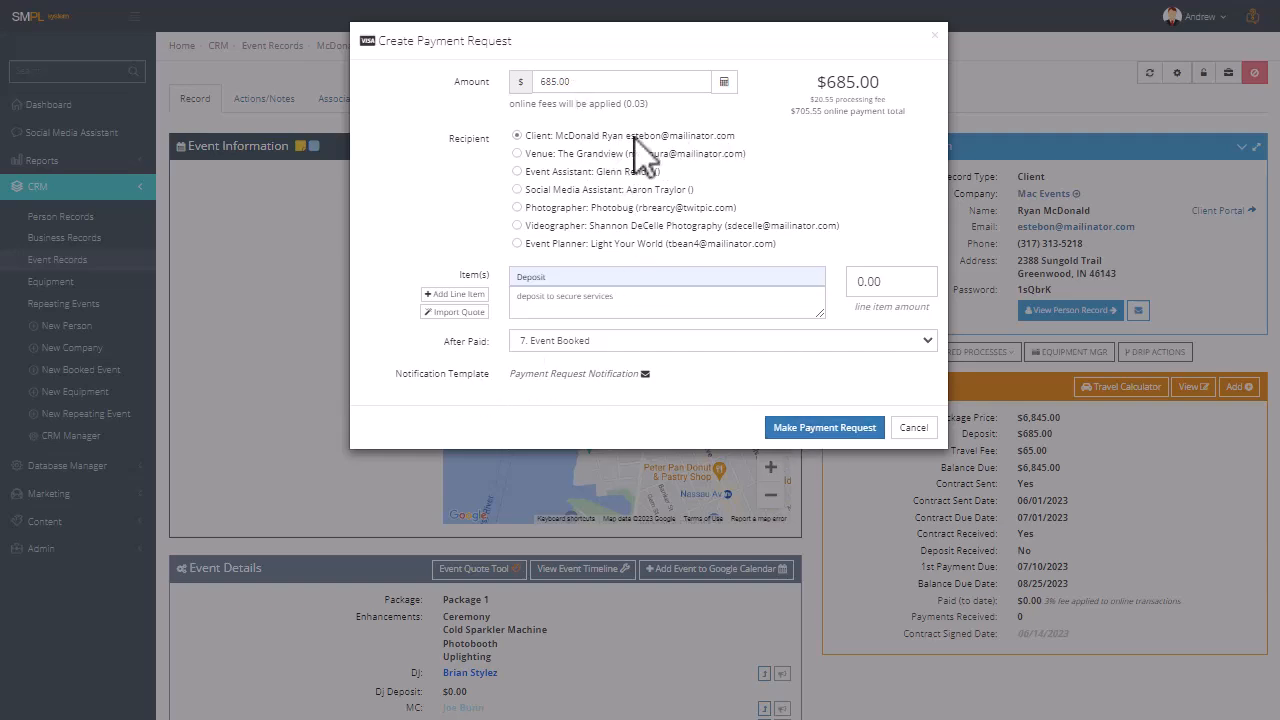
left_click(817, 432)
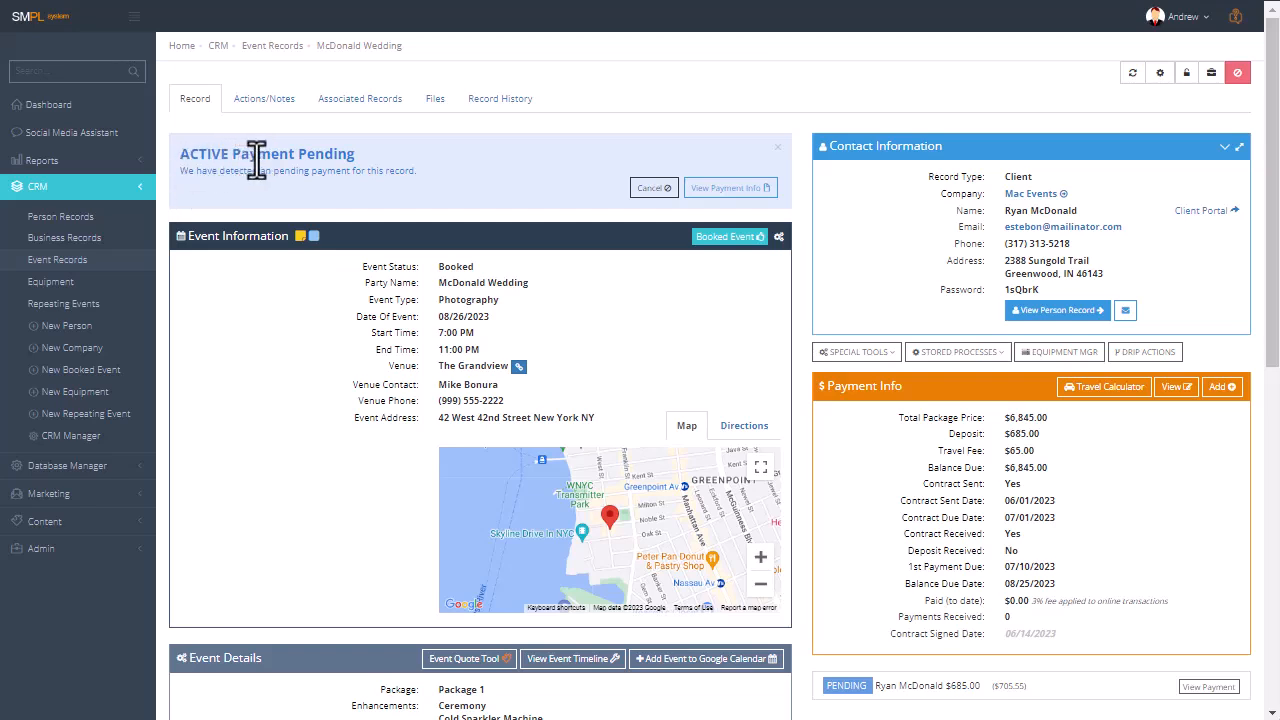
Examine the pending payment's receipt and its print preview without printing, and return to the event record.
left_click(729, 190)
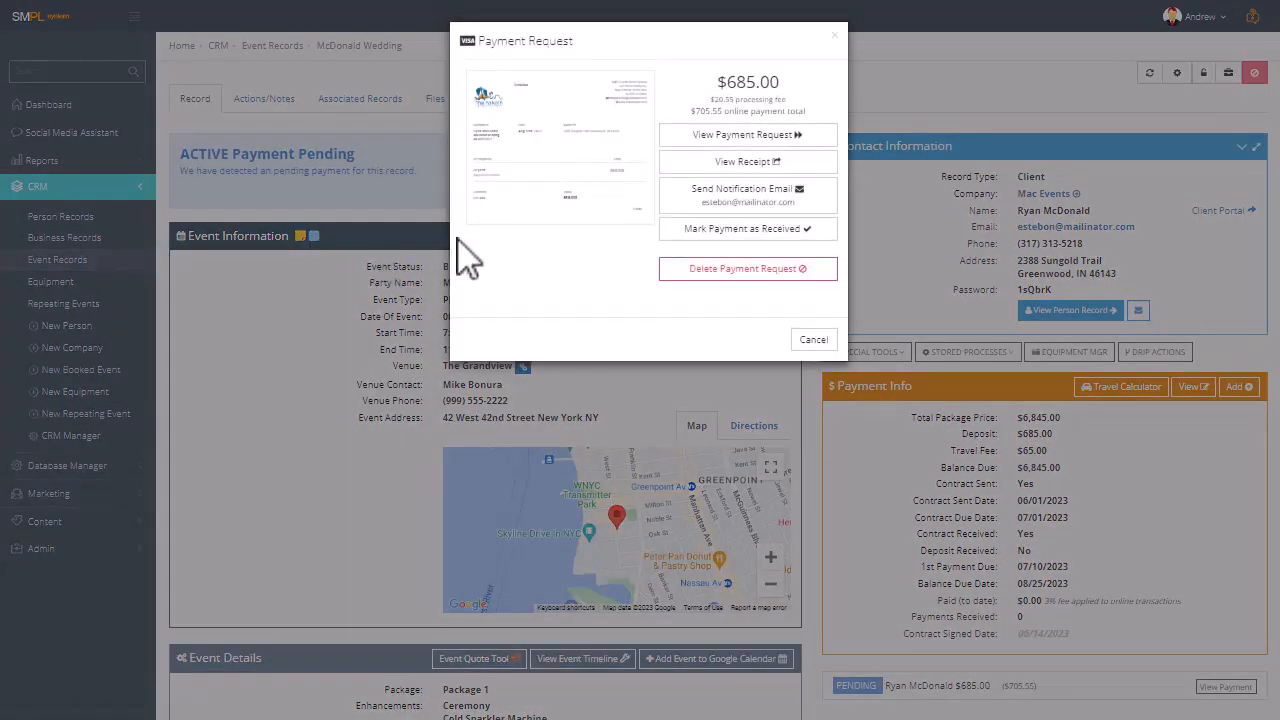
left_click(728, 163)
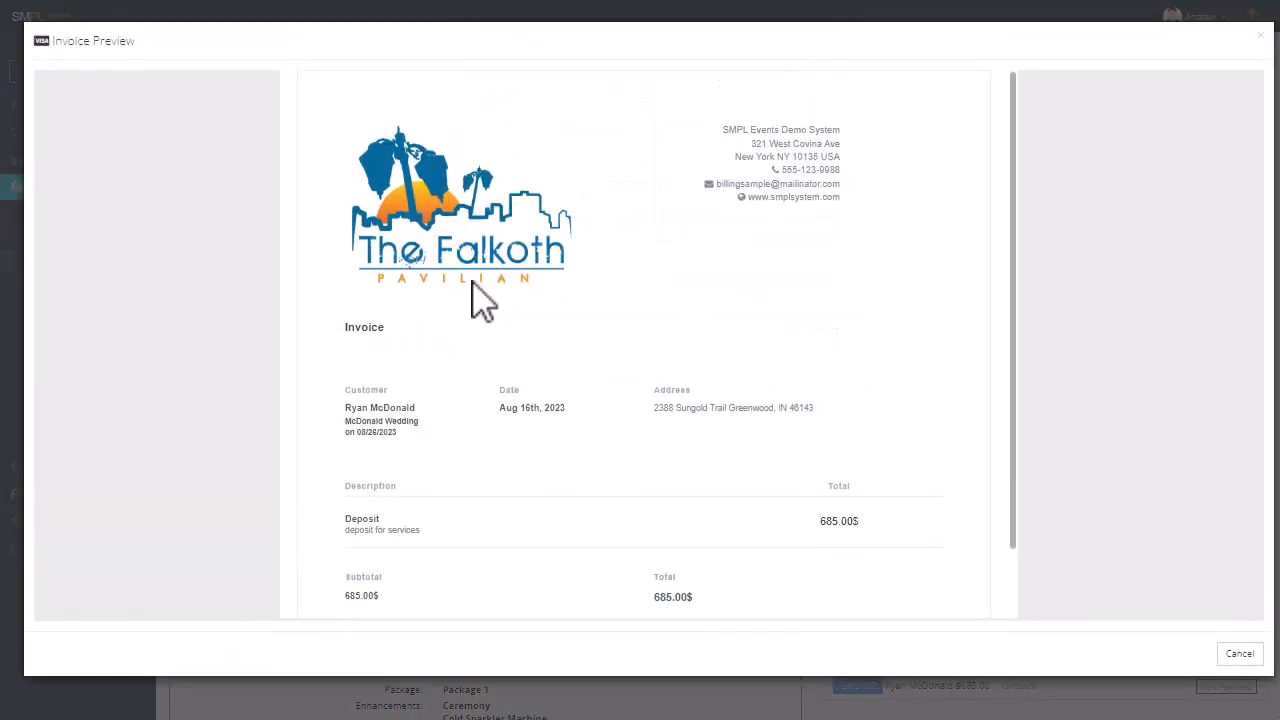
scroll(566, 298, "down", 1)
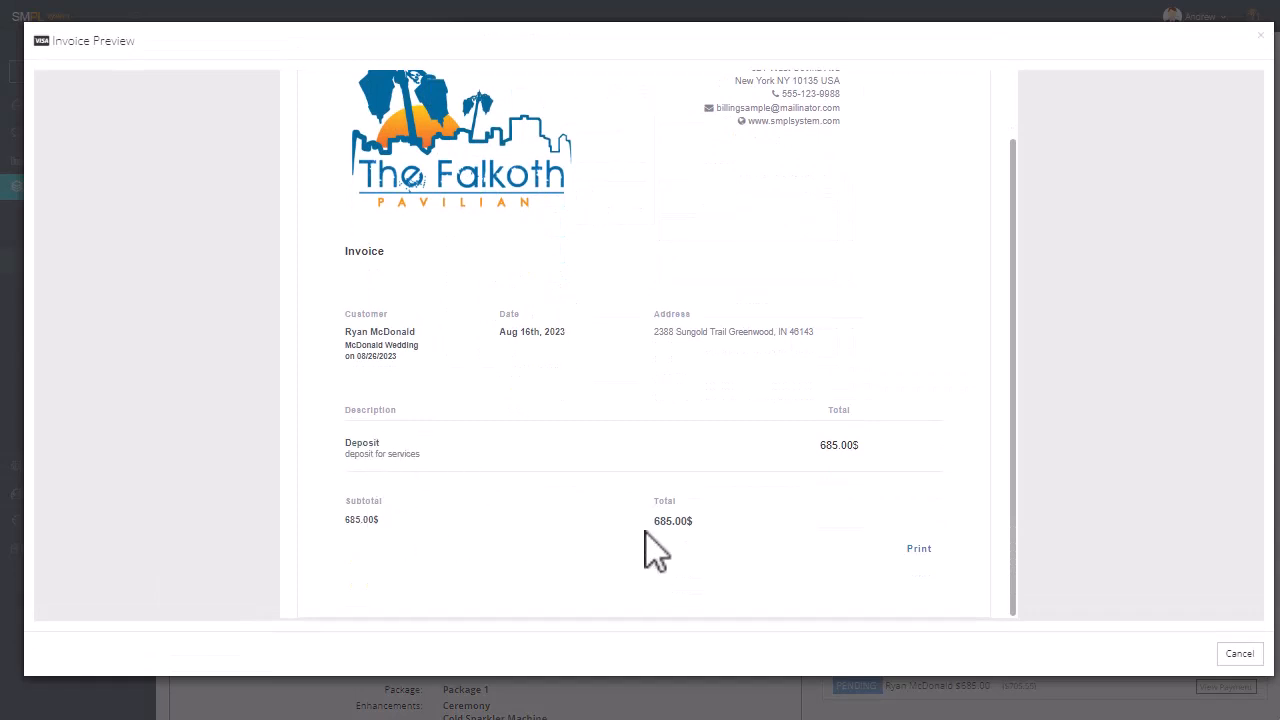
left_click(916, 550)
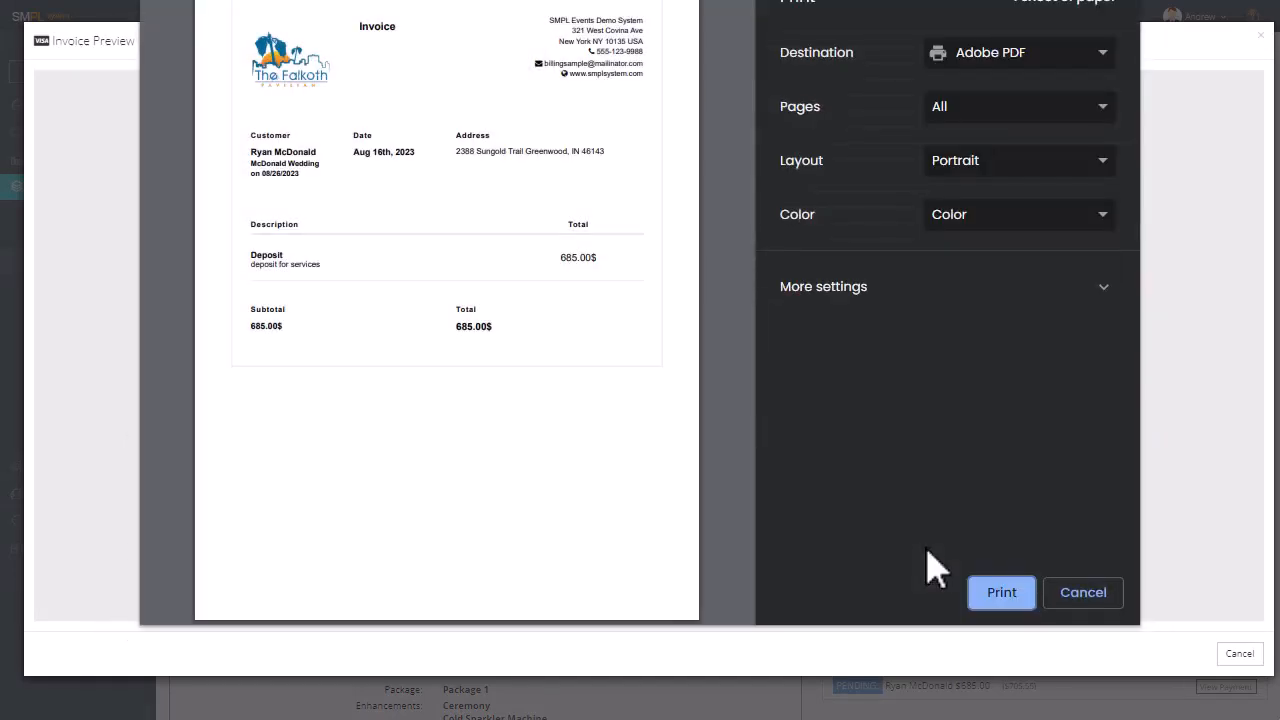
left_click(1078, 594)
left_click(1240, 653)
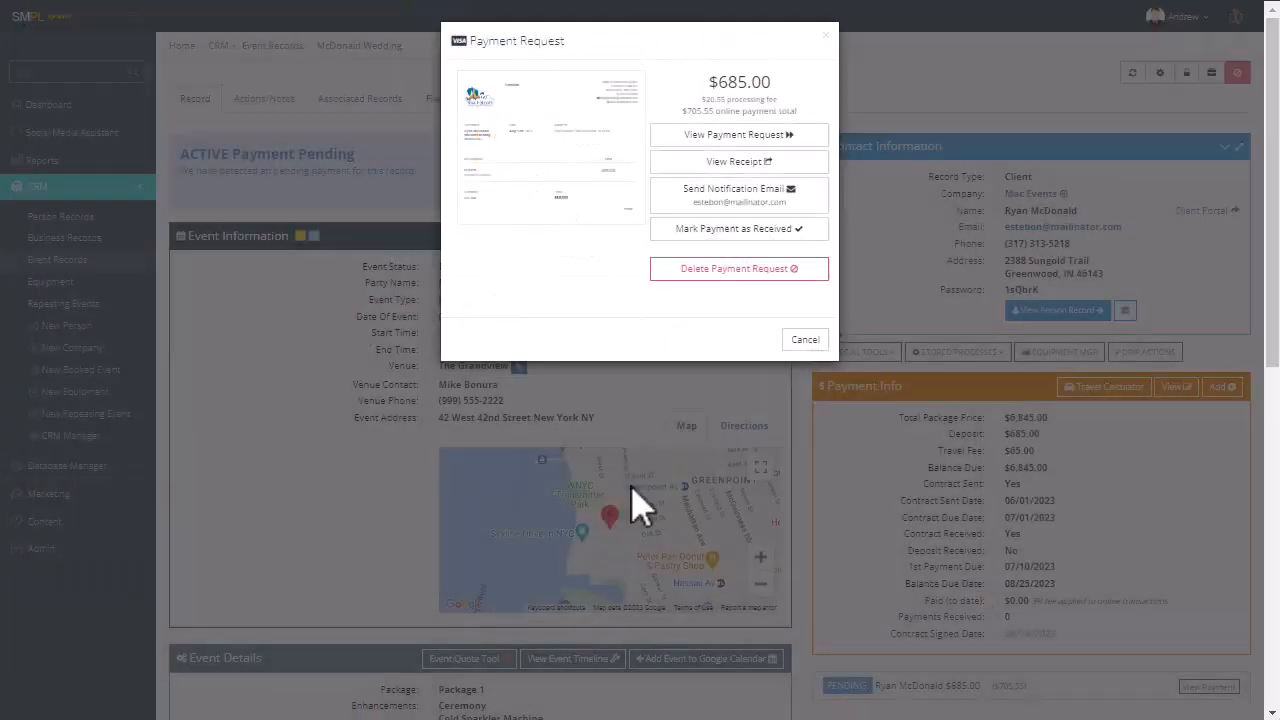
left_click(810, 340)
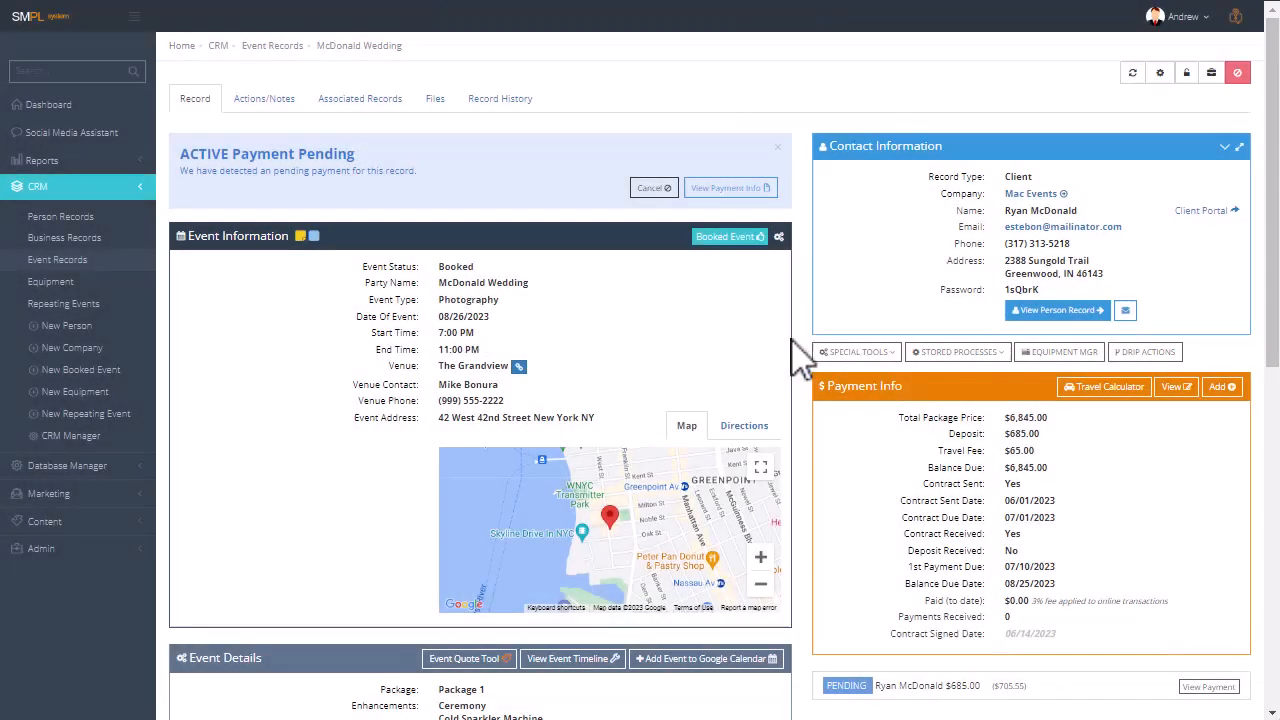
View the newest "You Have A Pending Payment for Your Event" email in the client's communication history.
left_click(1085, 312)
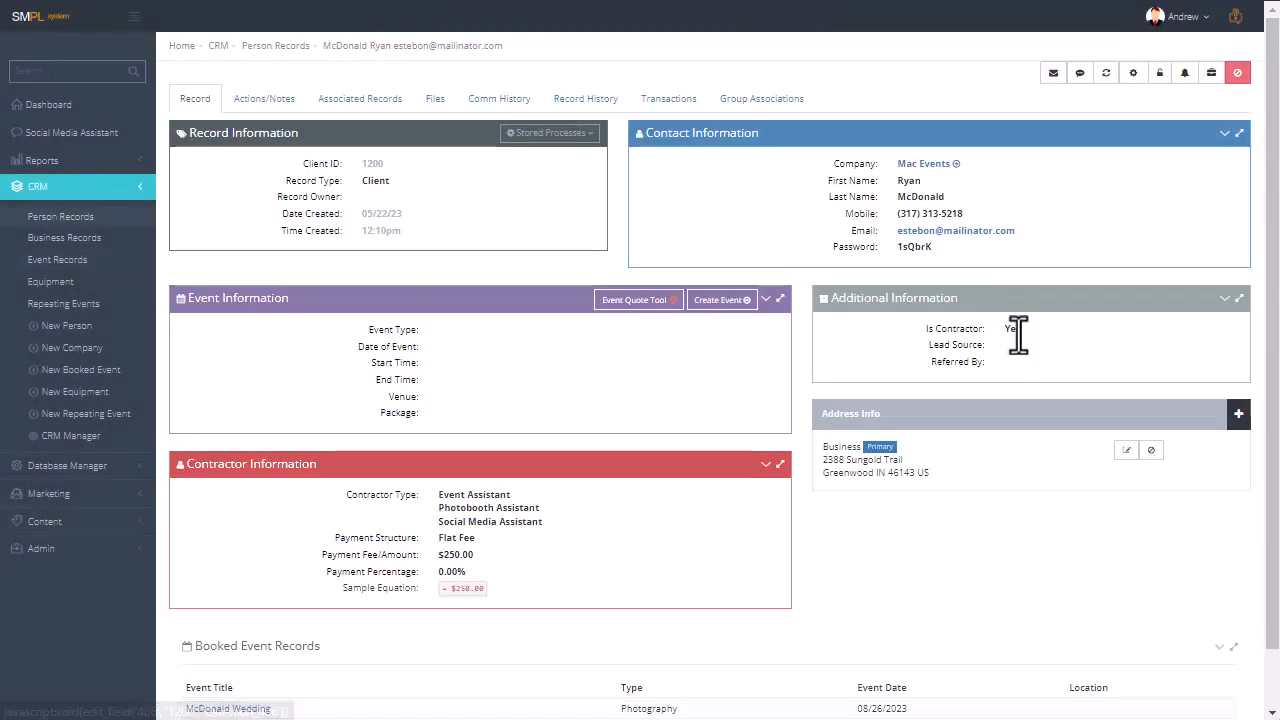
left_click(499, 100)
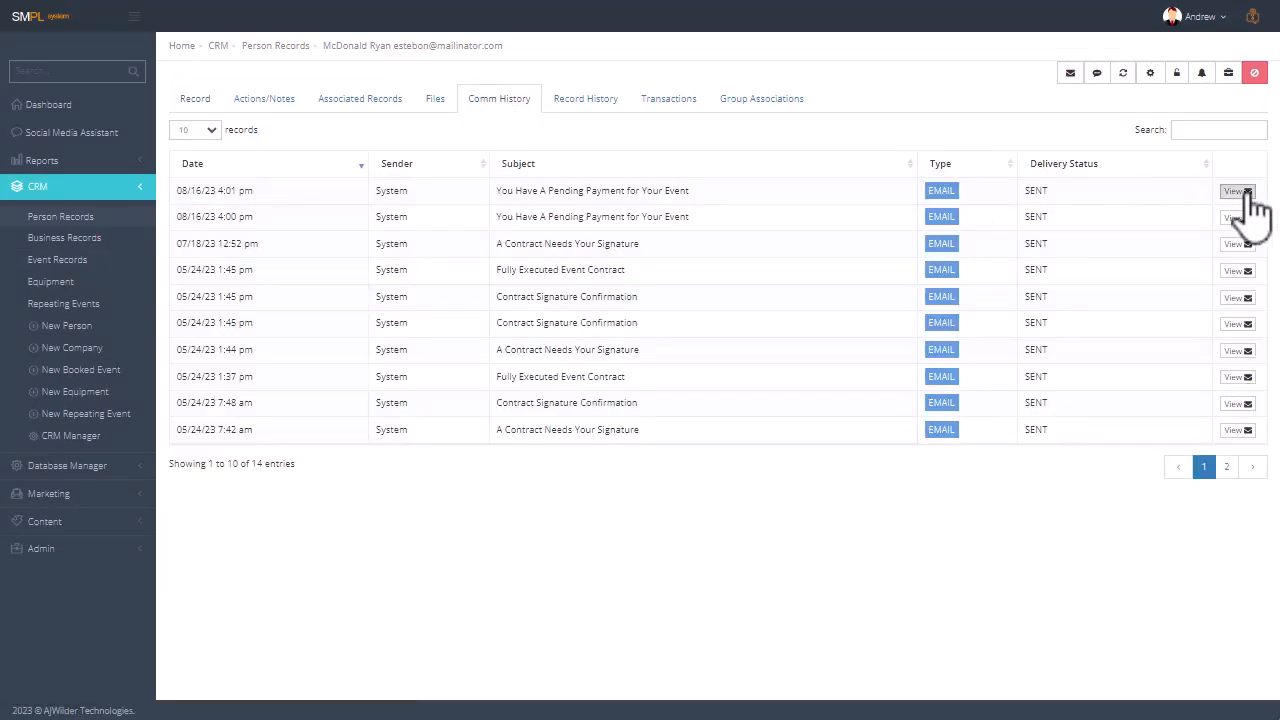
left_click_drag(0, 0, 560, 10)
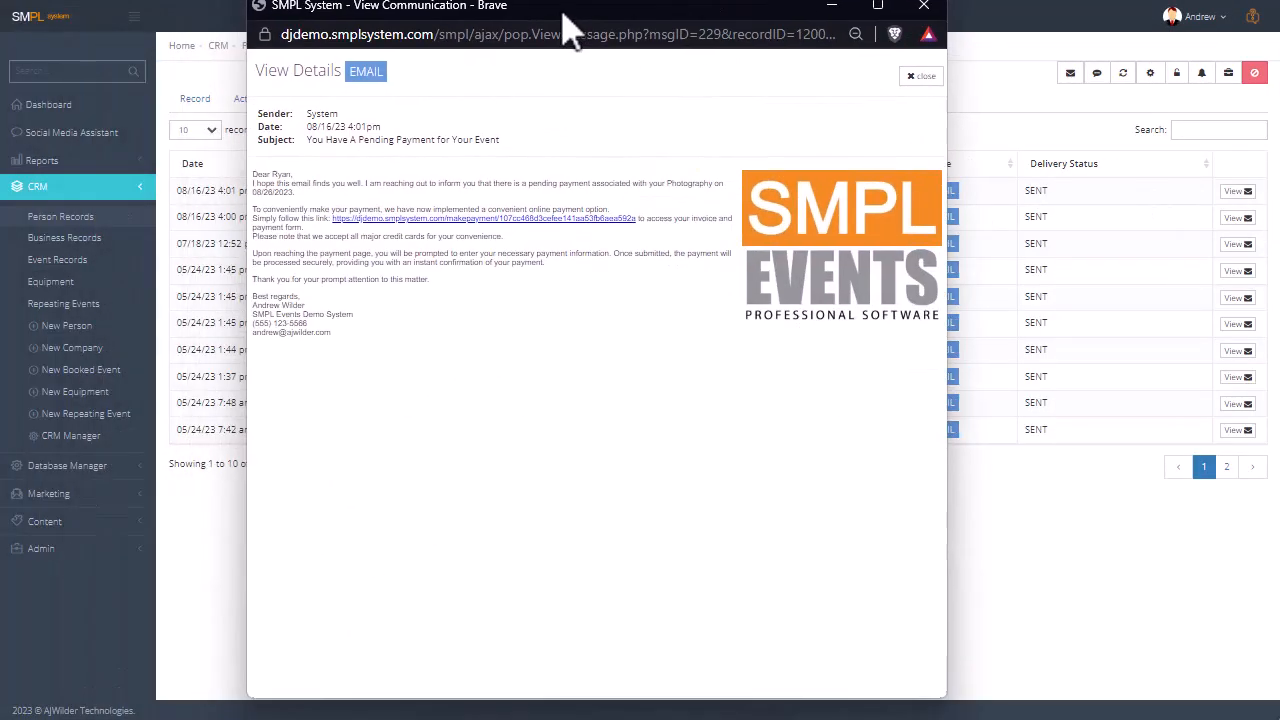
Follow the email's payment link, examine the invoice, card form and ACH instructions, and return to the event record.
left_click(530, 219)
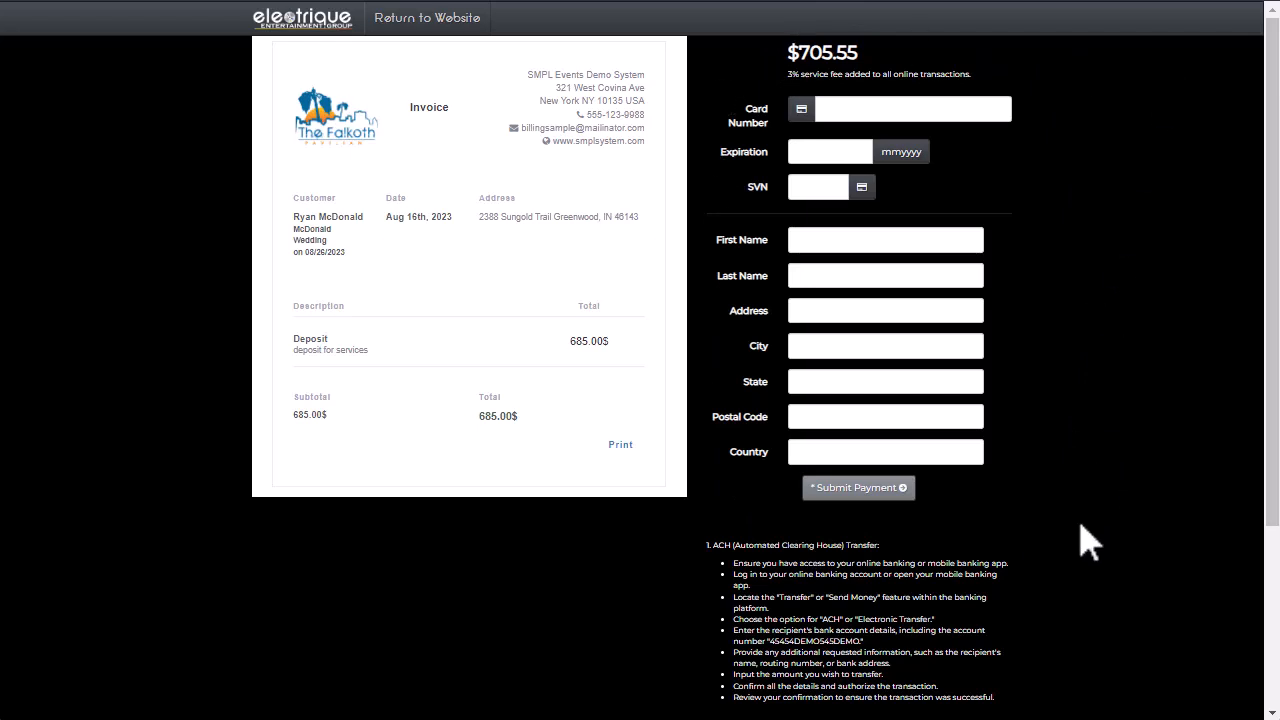
scroll(1090, 540, "down", 3)
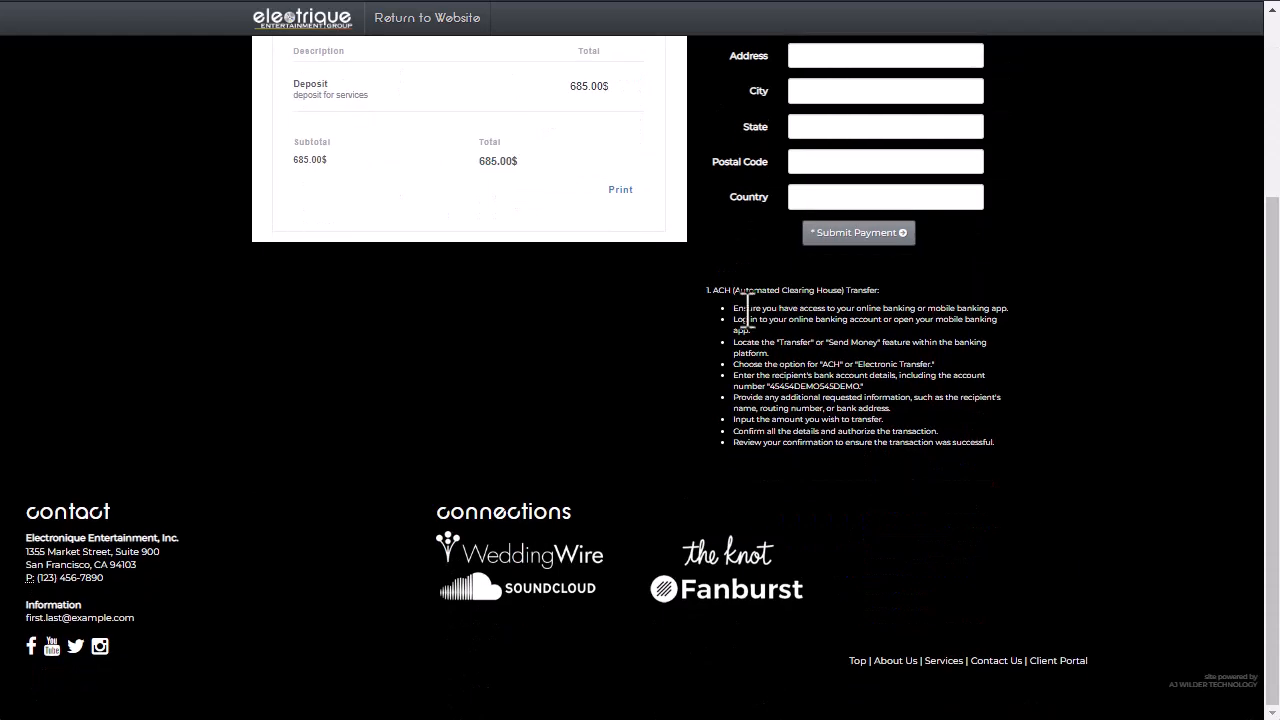
left_click_drag(706, 291, 997, 446)
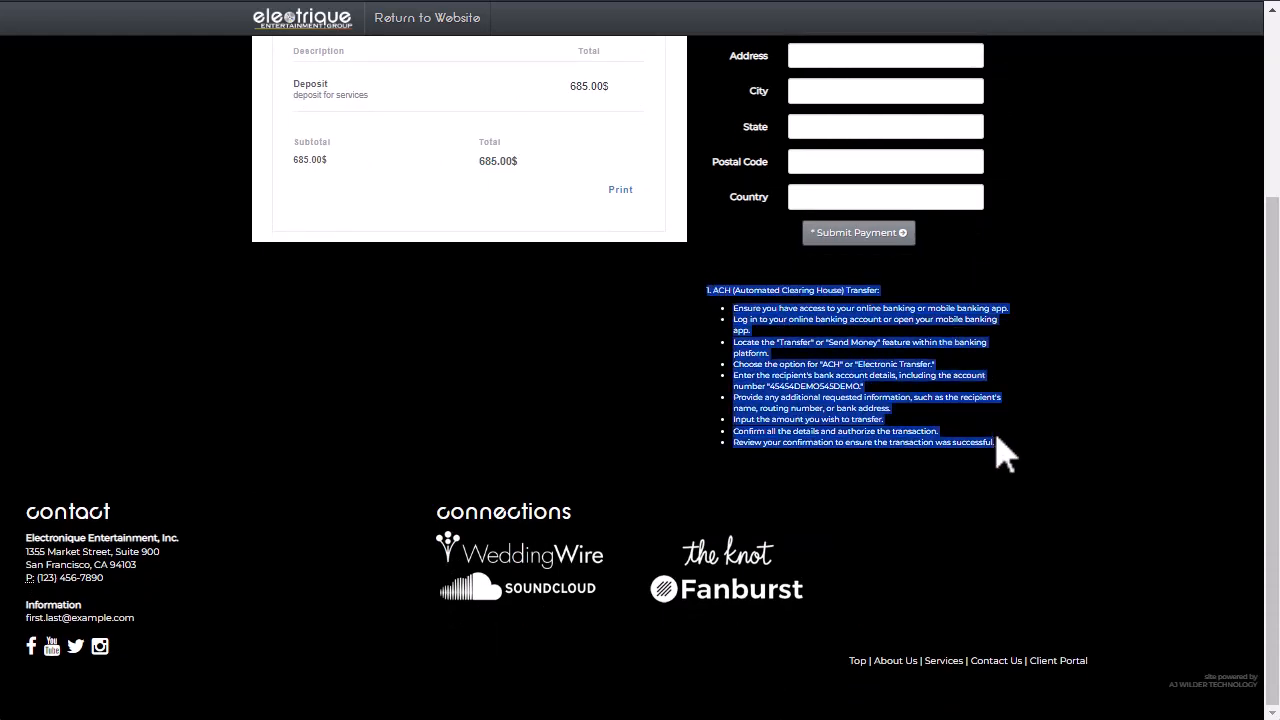
left_click(848, 342)
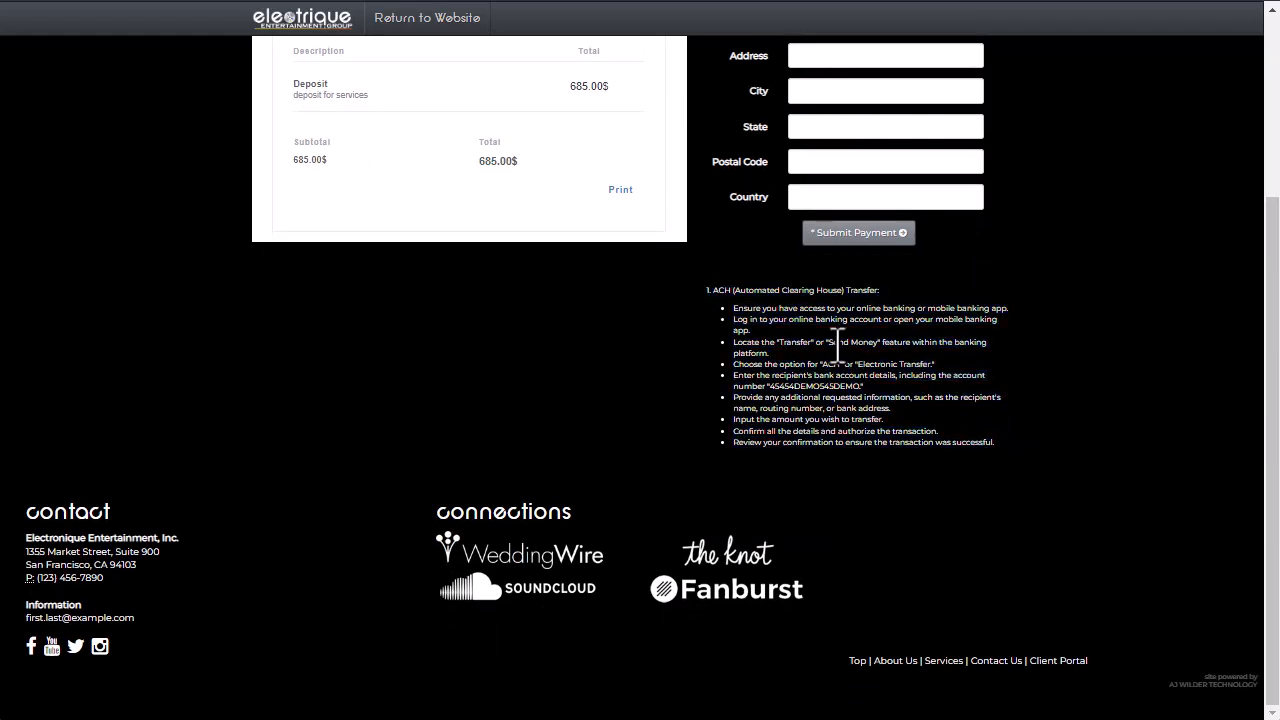
scroll(838, 345, "up", 3)
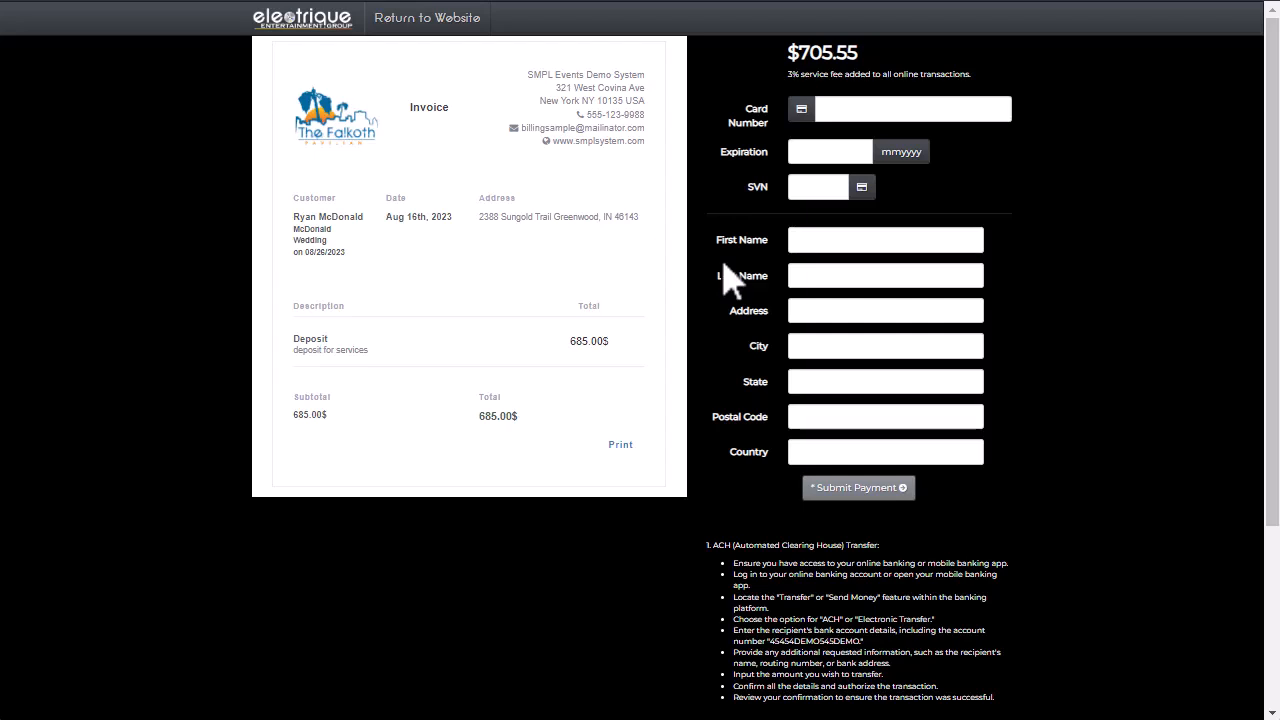
left_click(825, 112)
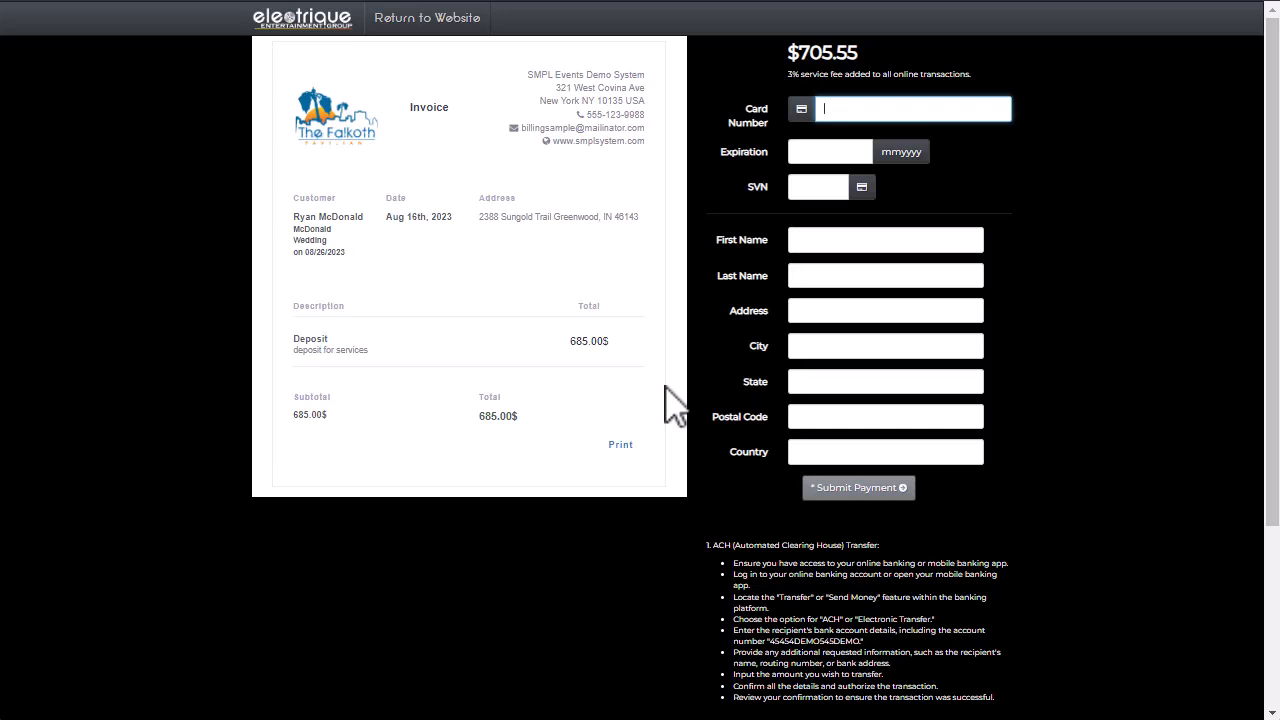
left_click(723, 377)
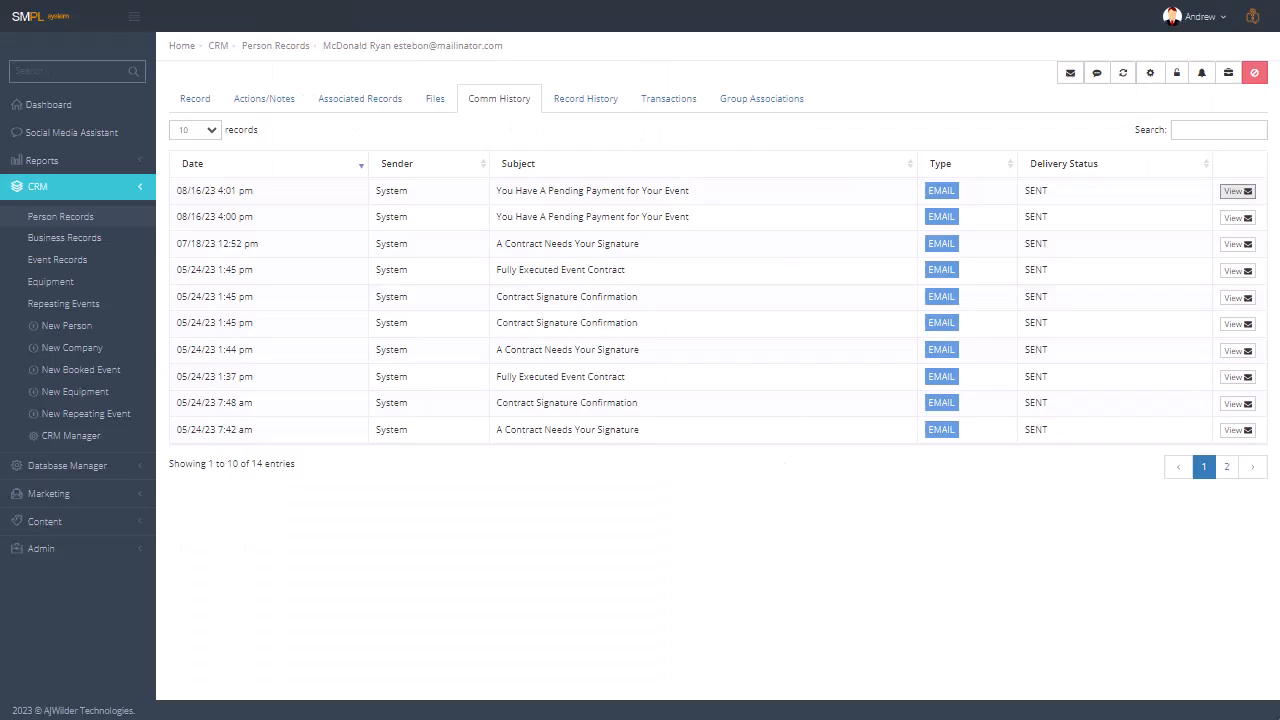
key("alt+Left")
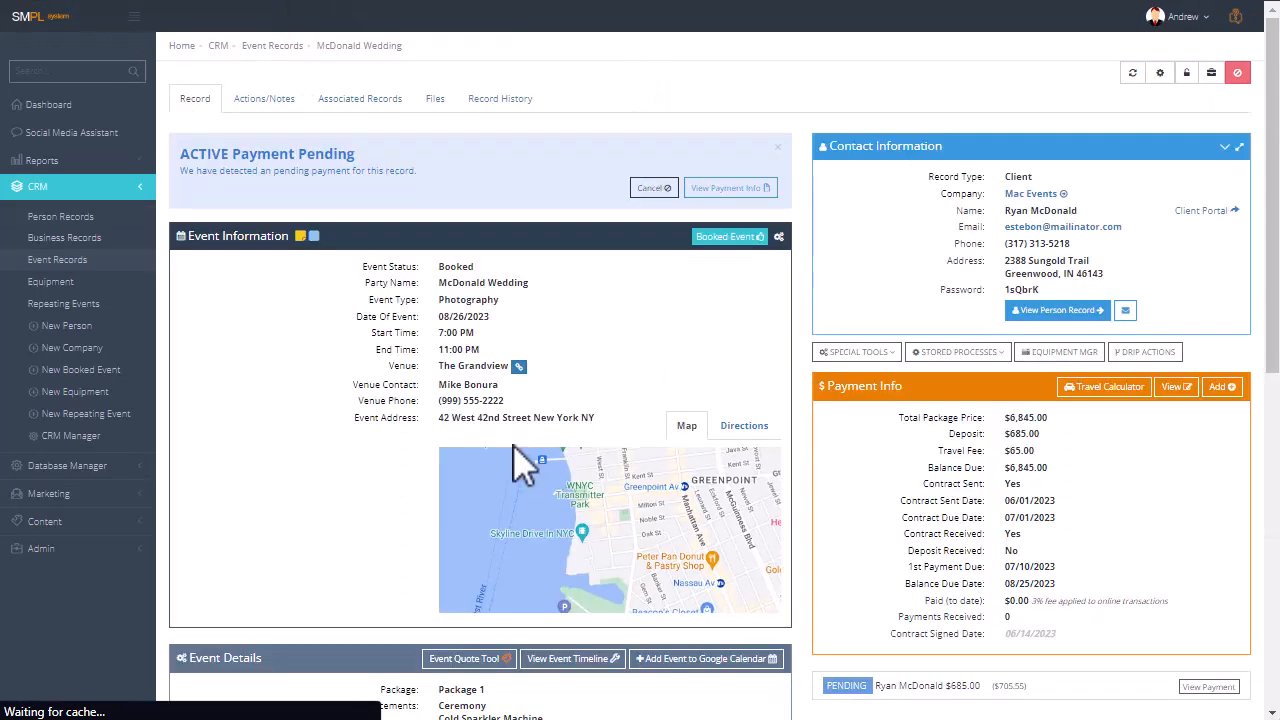
Open the event's pending $685.00 payment request and mark the payment as received.
left_click(727, 190)
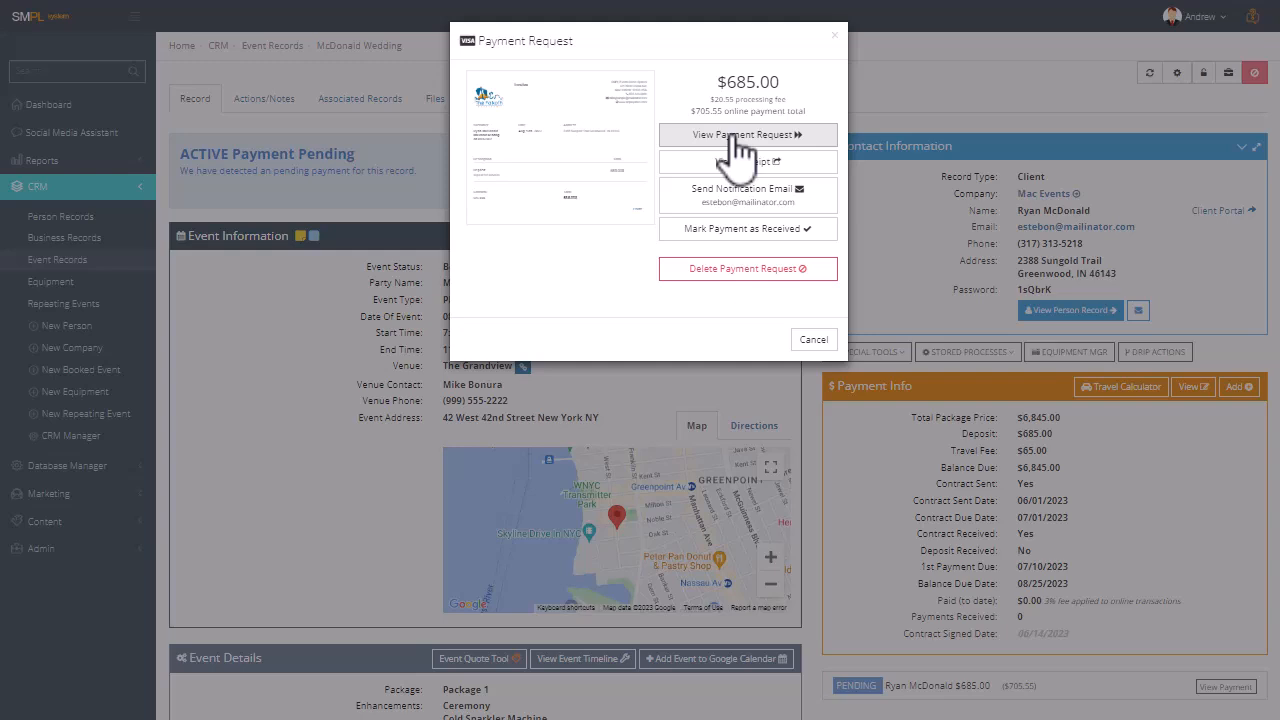
left_click(743, 235)
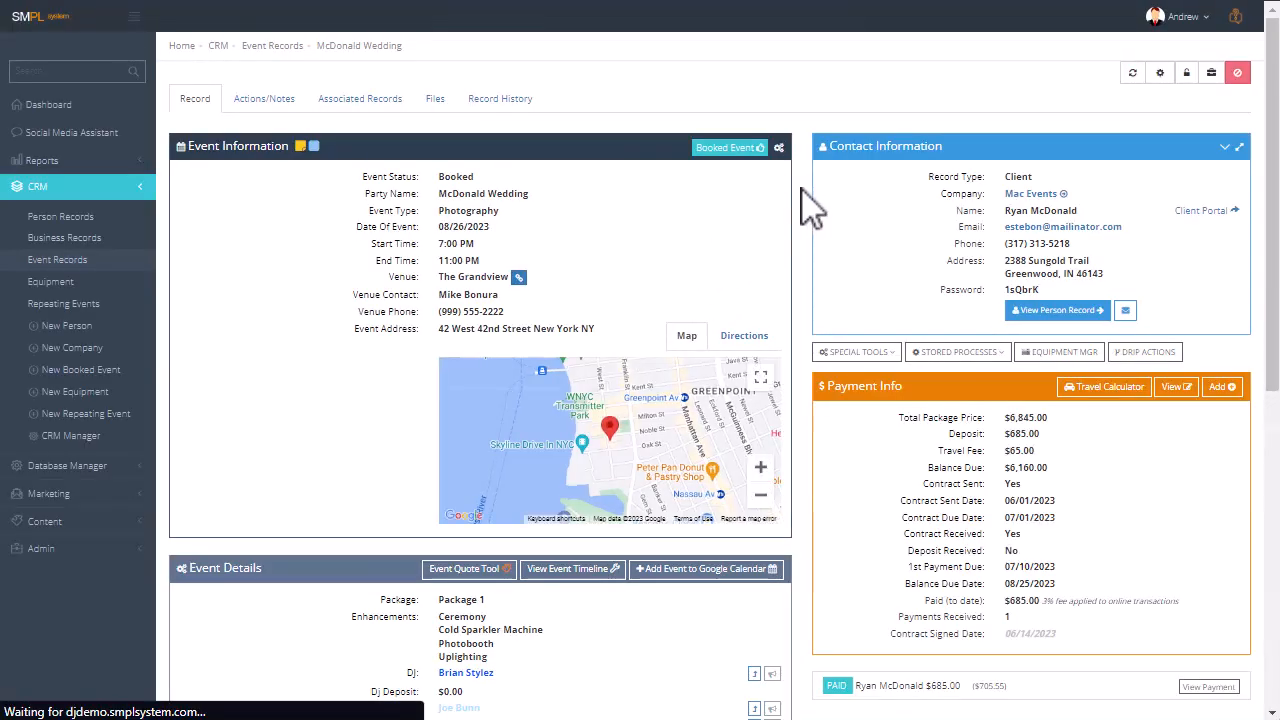
Examine the paid deposit's receipt and review the event's payment history, returning to the event record.
scroll(808, 210, "down", 3)
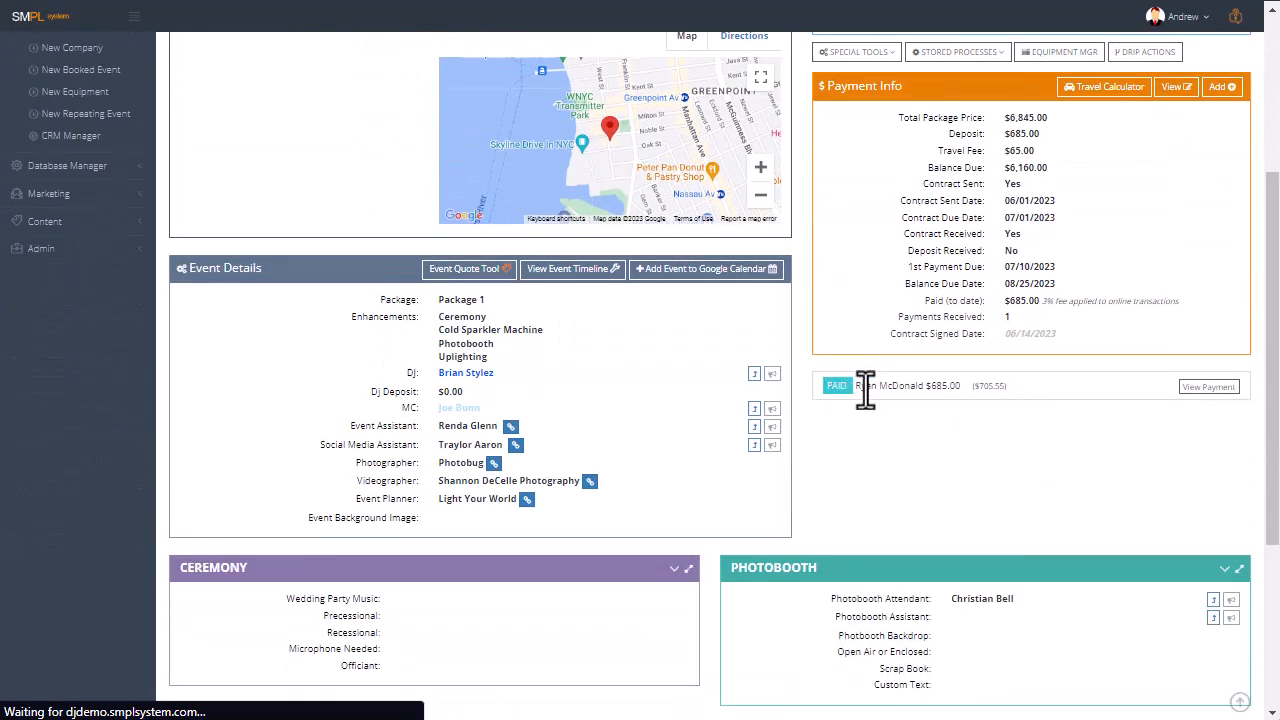
left_click(1212, 389)
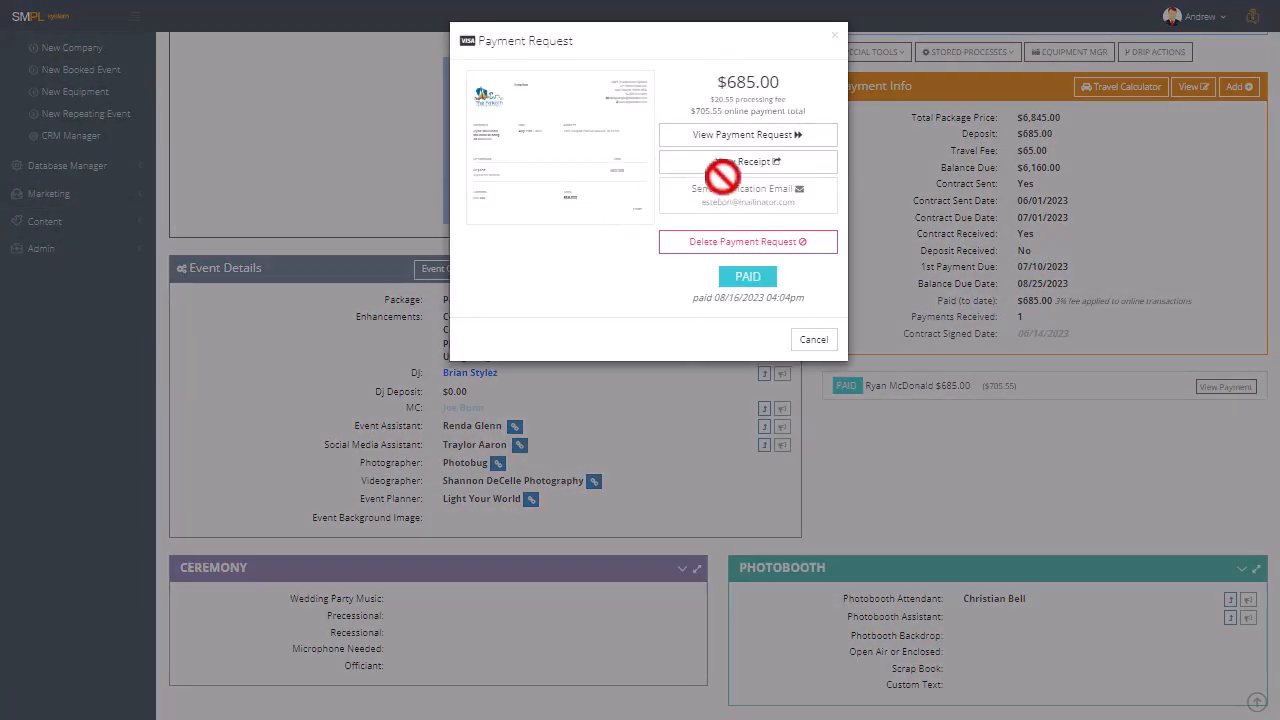
left_click(734, 180)
scroll(600, 280, "down", 1)
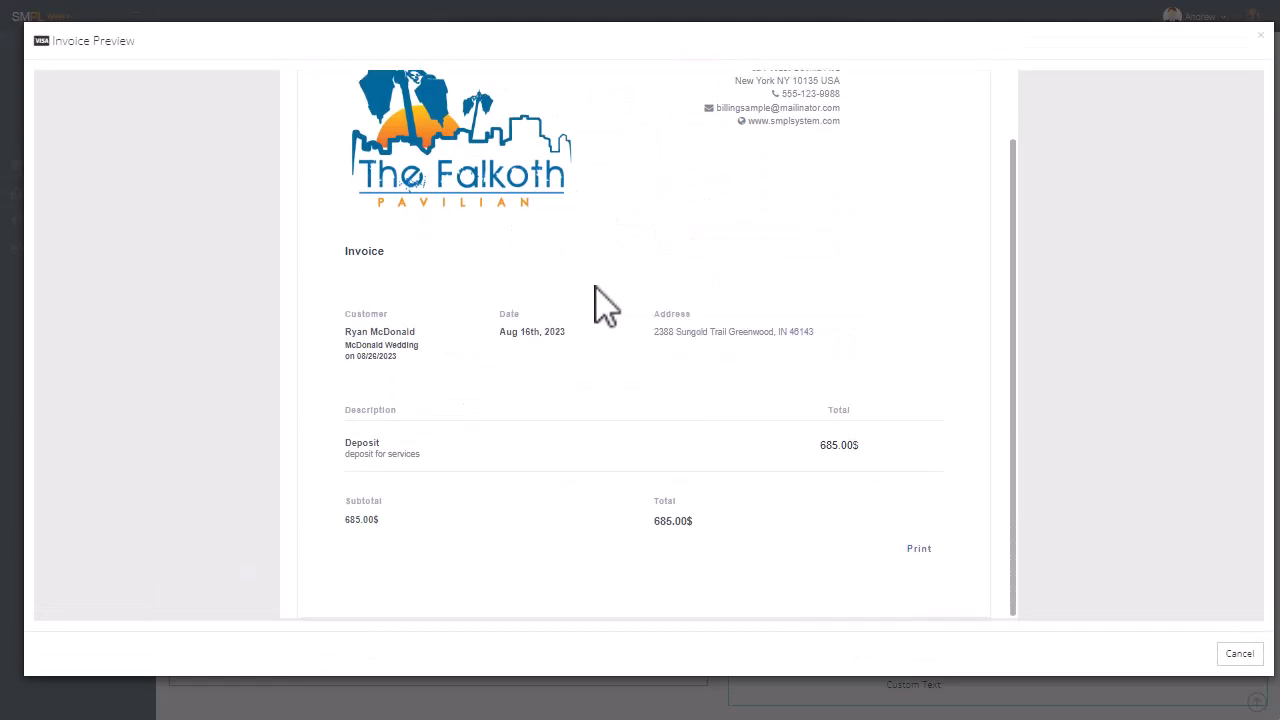
scroll(600, 305, "up", 1)
left_click(1240, 655)
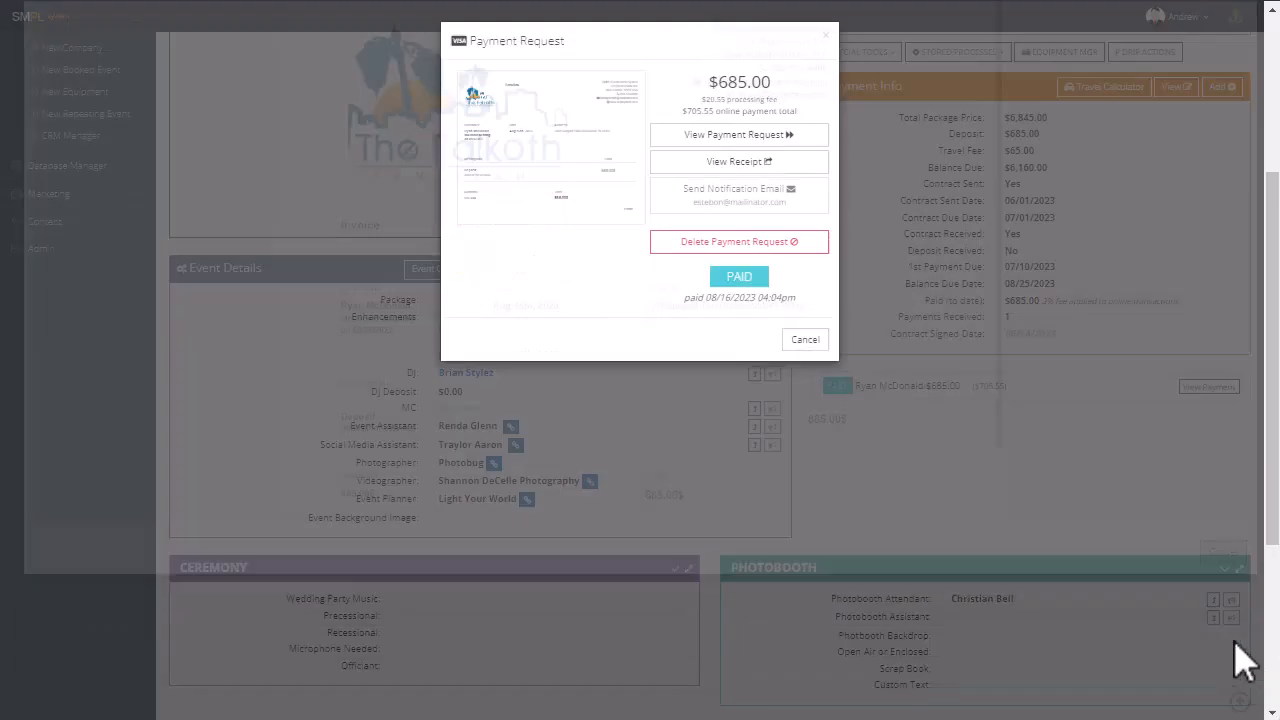
left_click(805, 340)
scroll(860, 420, "up", 3)
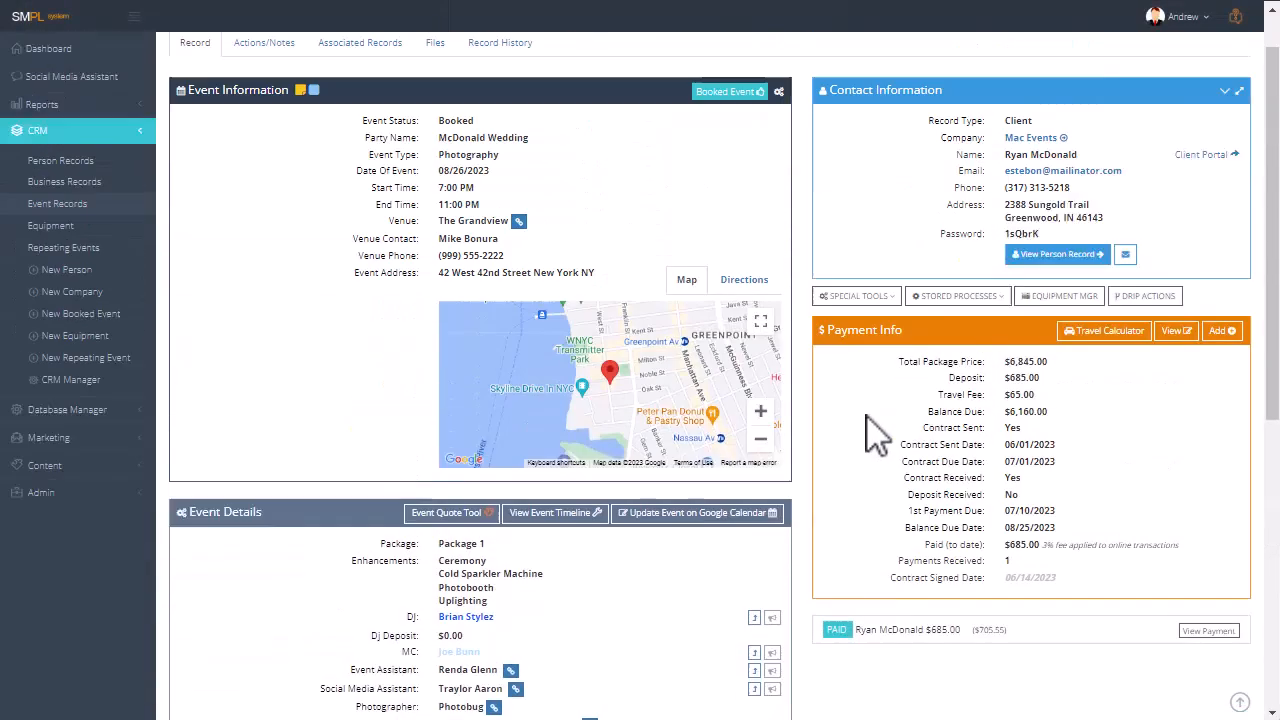
left_click(1178, 388)
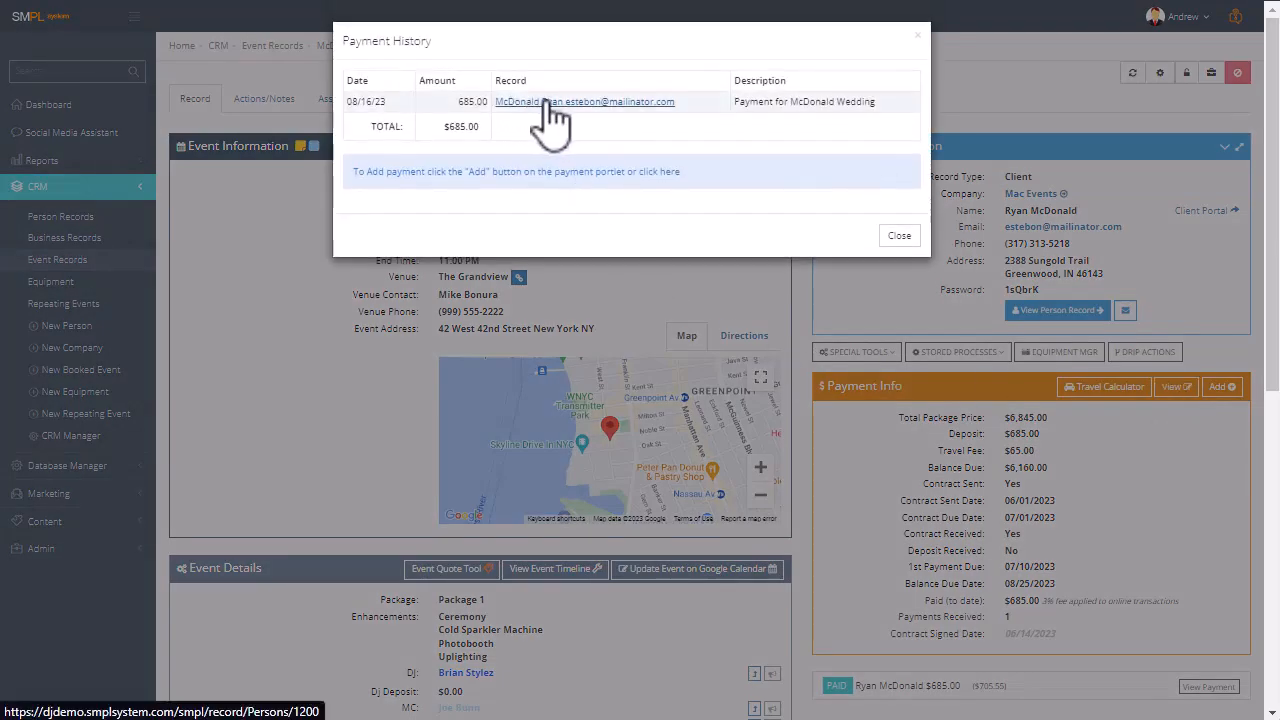
left_click(899, 236)
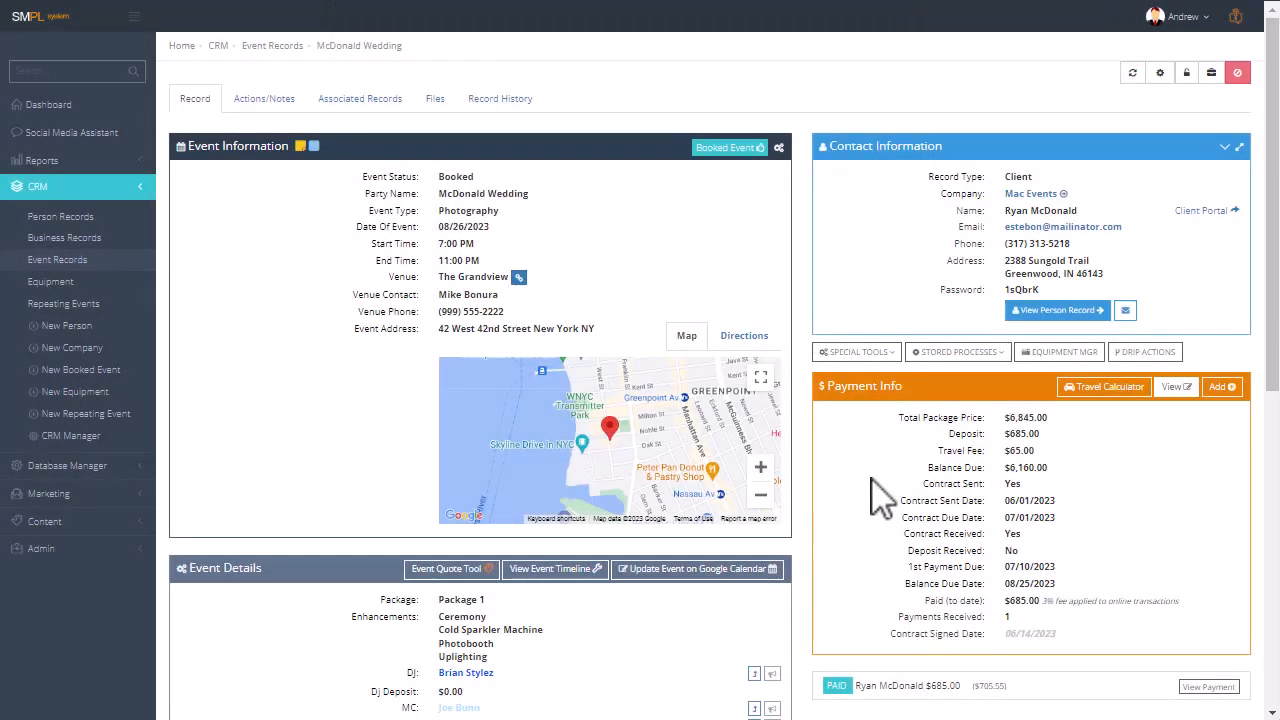
Set Deposit Received to Yes in the event's payment info and save the field.
left_click(940, 565)
left_click(1076, 556)
left_click(1055, 600)
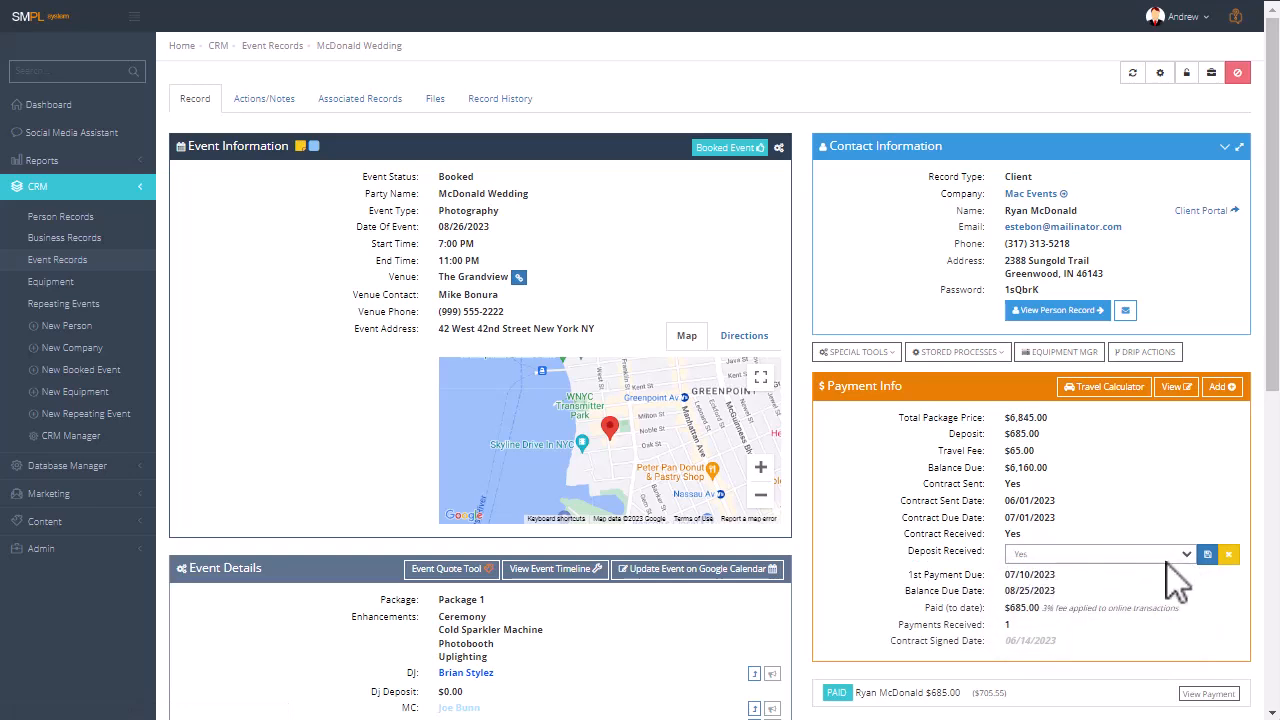
left_click(1207, 555)
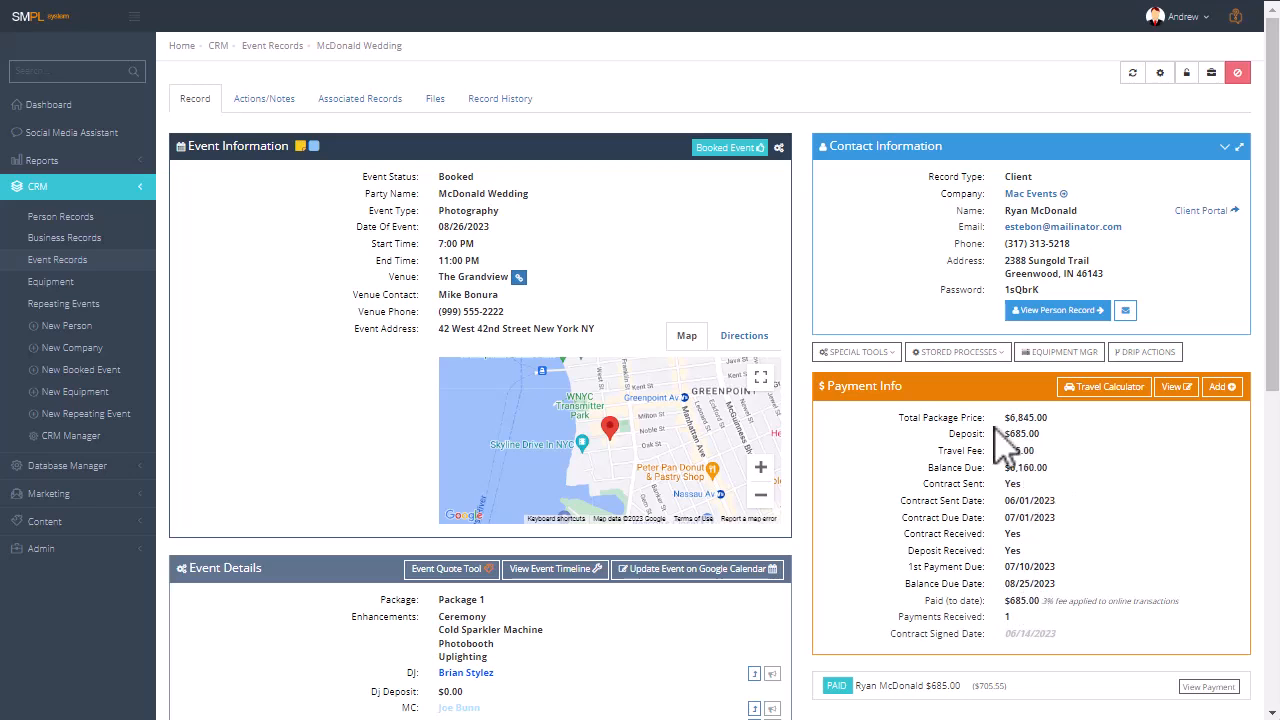
left_click_drag(999, 418, 1065, 421)
left_click(1117, 461)
Open the stored procedure "1. Create Event" for editing from the database's stored procedures.
left_click(50, 466)
scroll(60, 380, "down", 1)
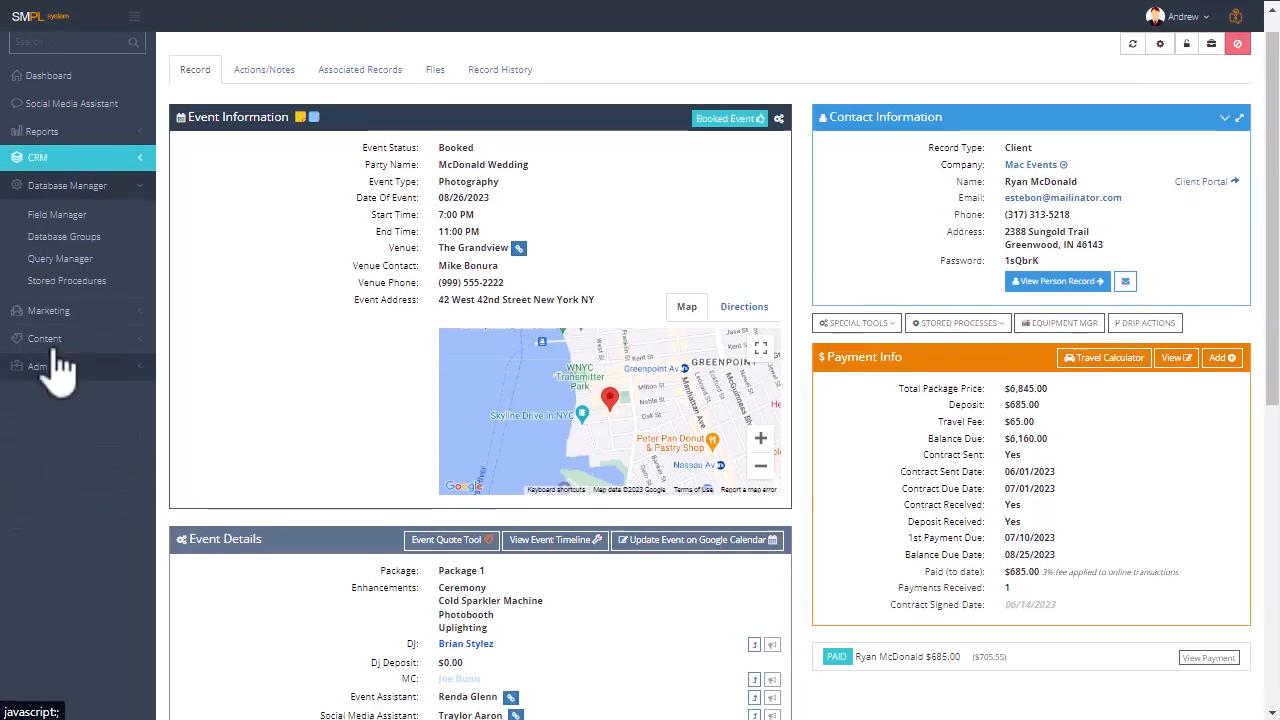
left_click(60, 278)
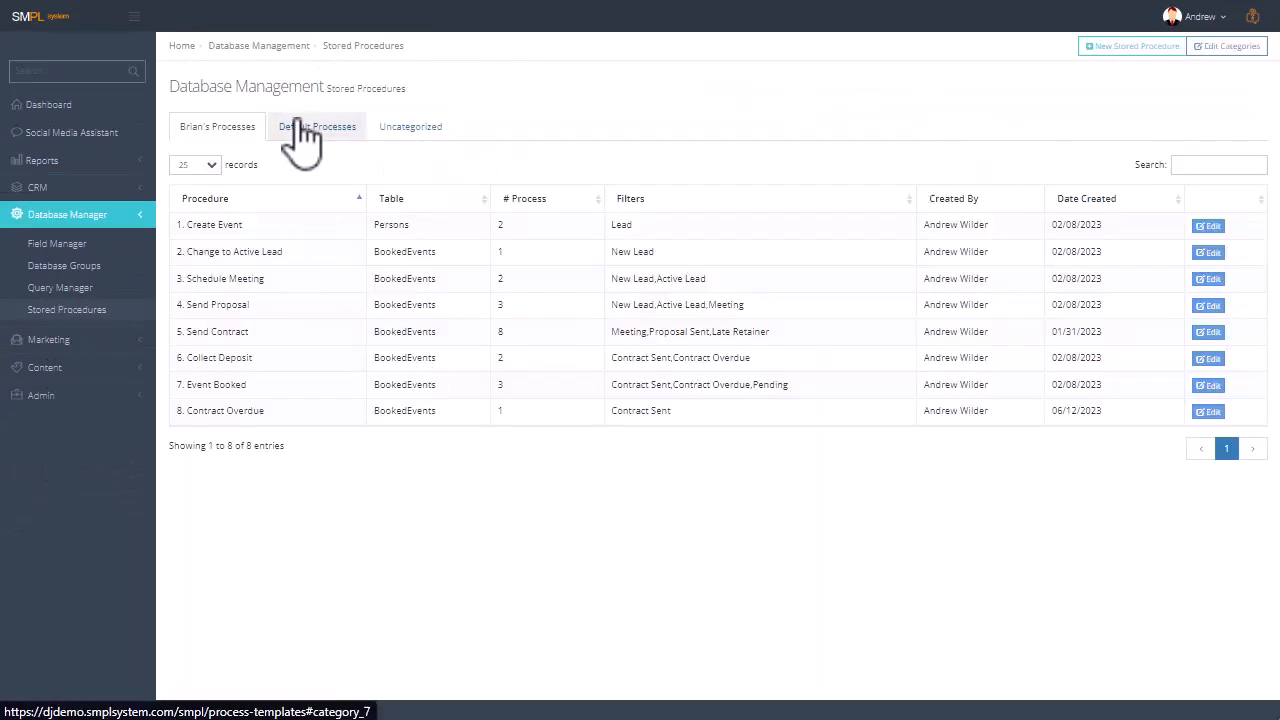
left_click(1210, 228)
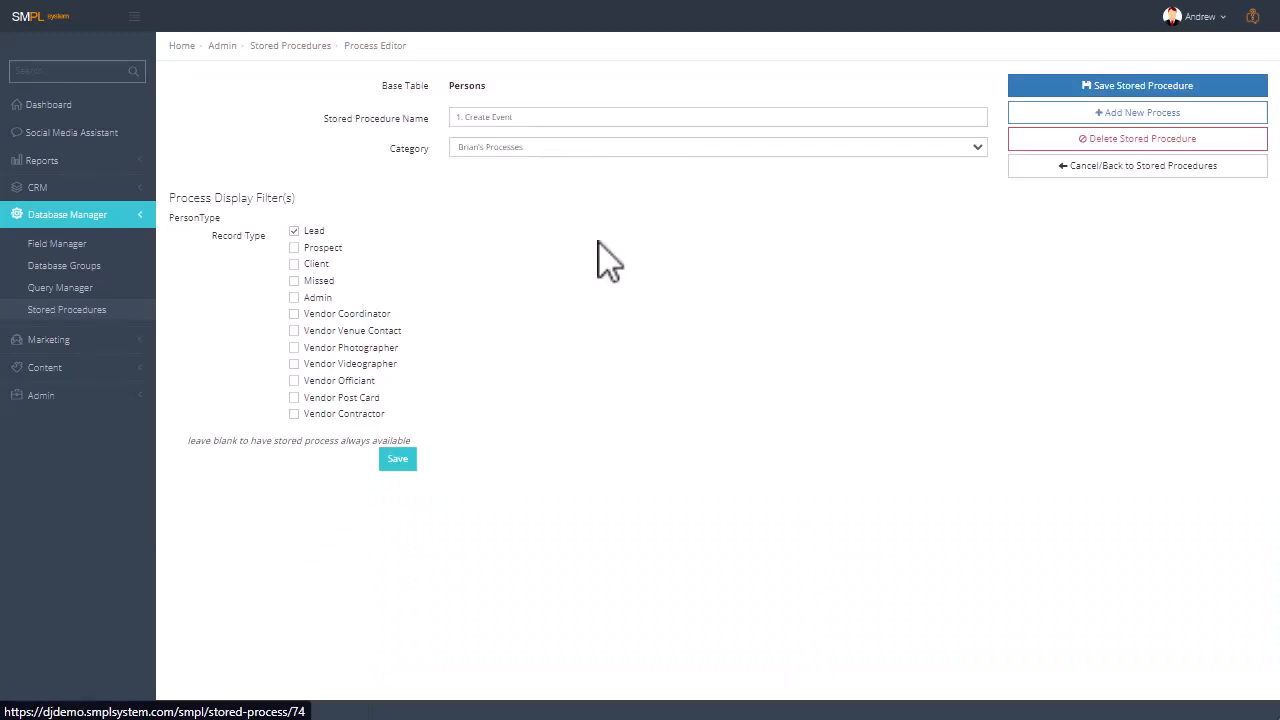
Try an "Add Payment Request to Record" process with Deposit Amount as the source field and PersonID as recipient, and close it without saving.
left_click(1131, 114)
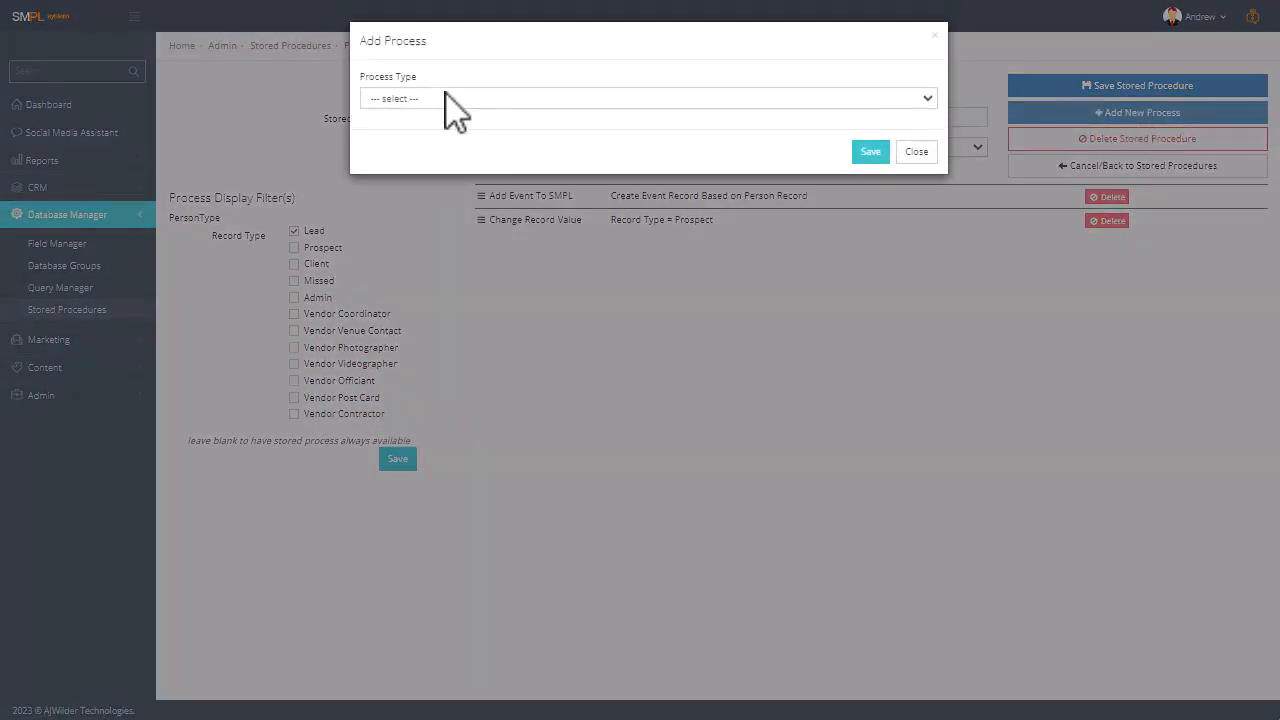
left_click(448, 99)
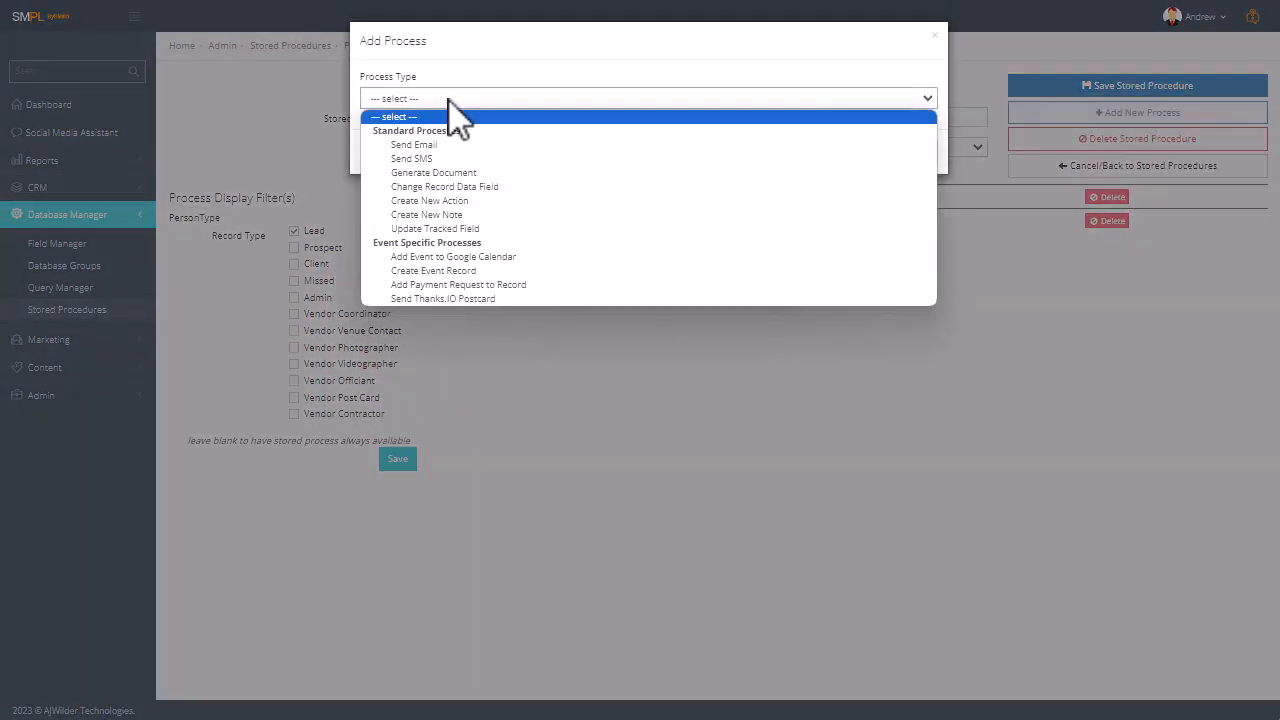
left_click(452, 286)
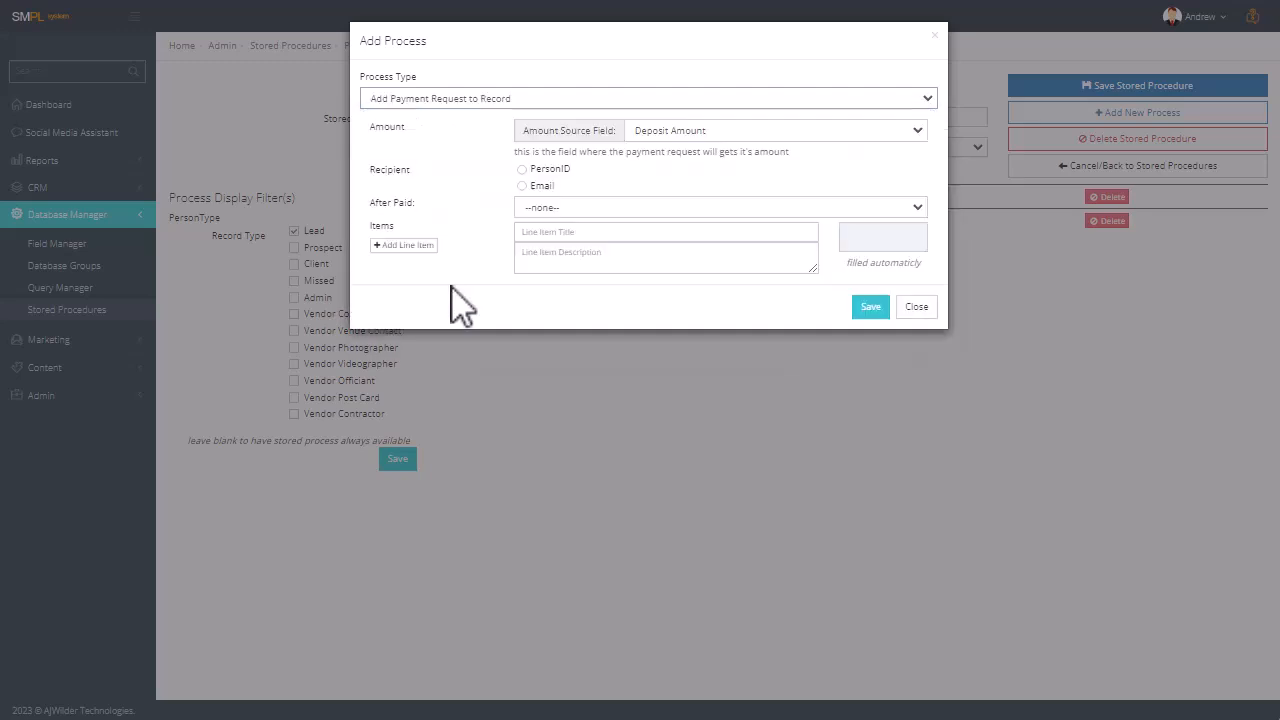
left_click(700, 134)
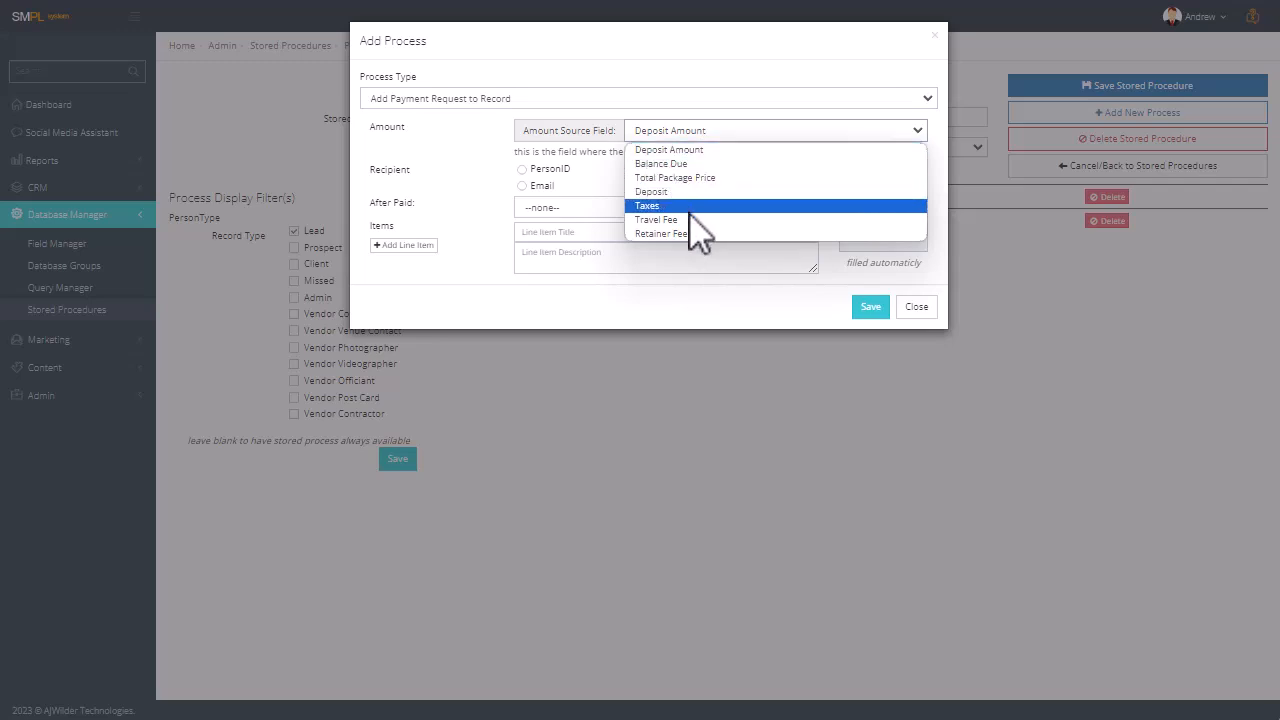
left_click(694, 151)
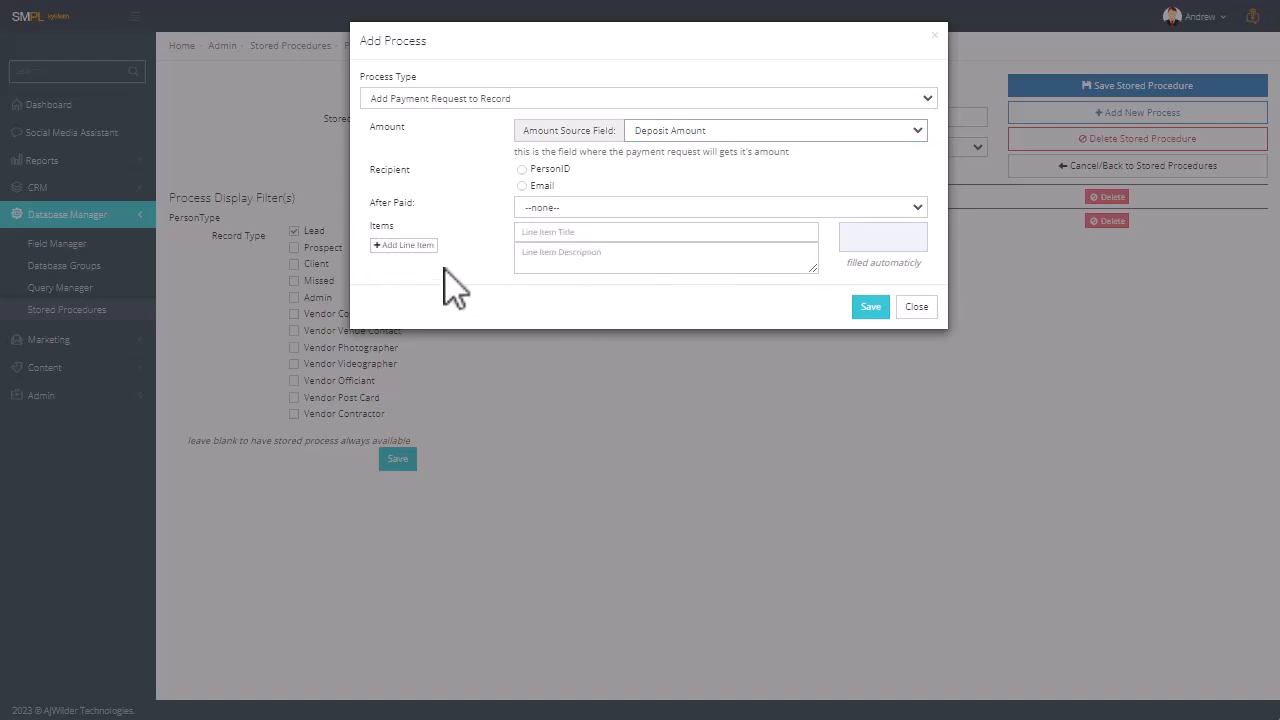
left_click(541, 171)
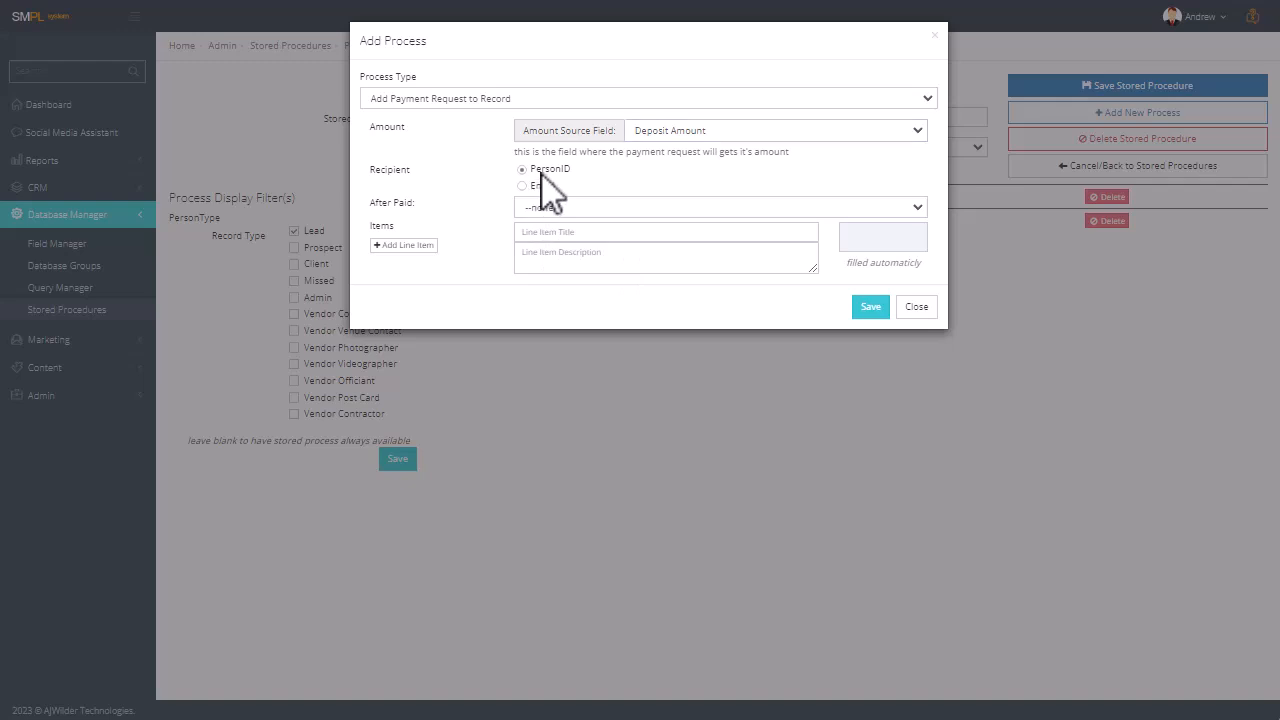
left_click(928, 313)
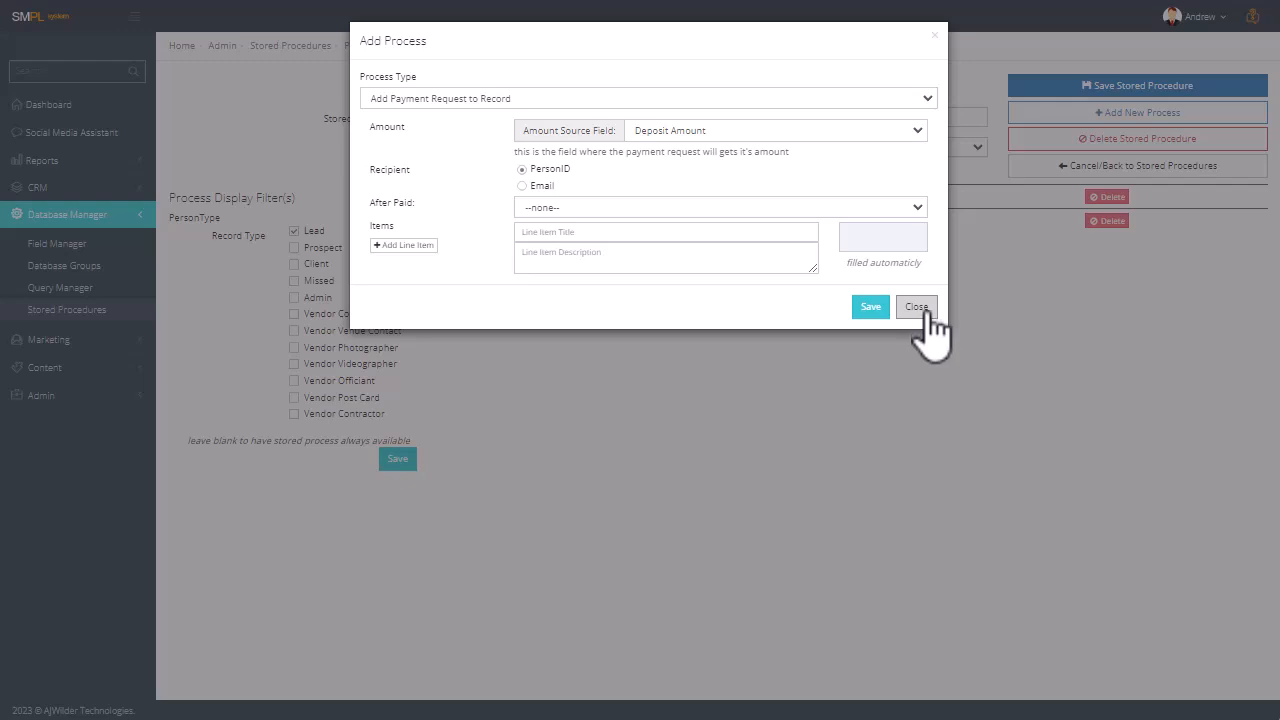
left_click(926, 312)
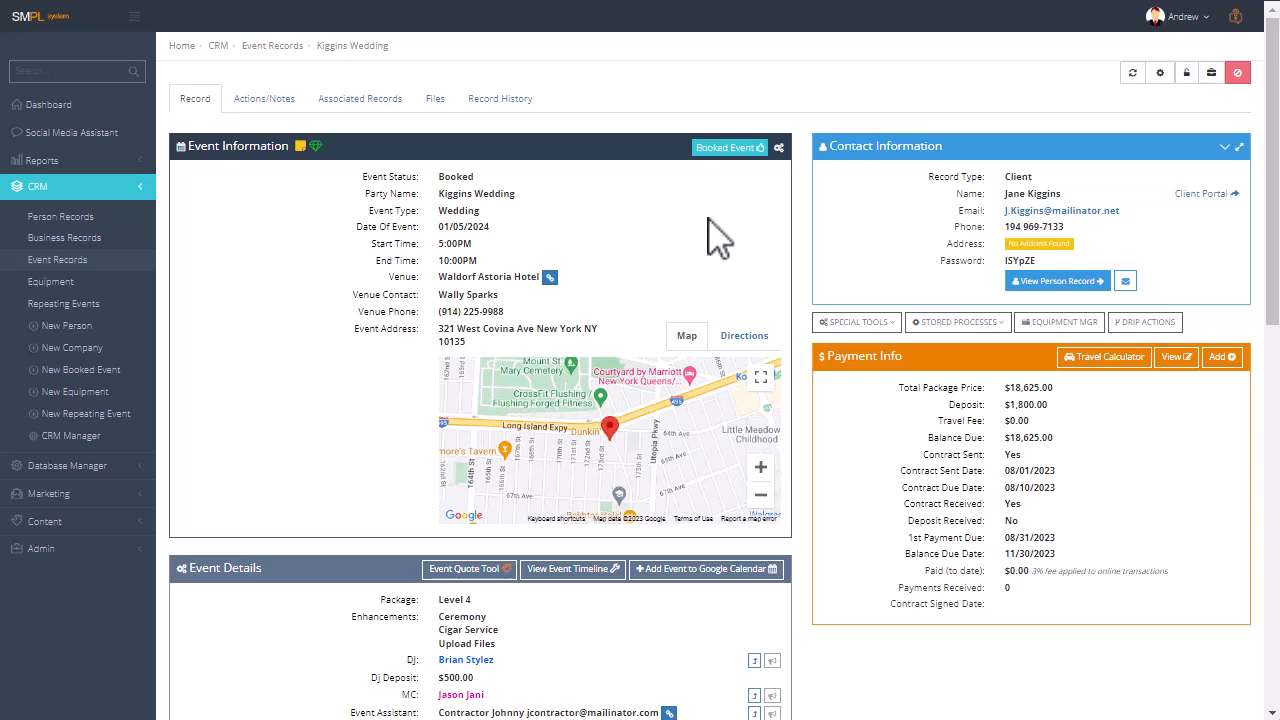
Start a payment request for the 01/05/2024 wedding with the Waldorf Astoria Hotel venue as recipient, and import the quote's line items.
left_click(858, 324)
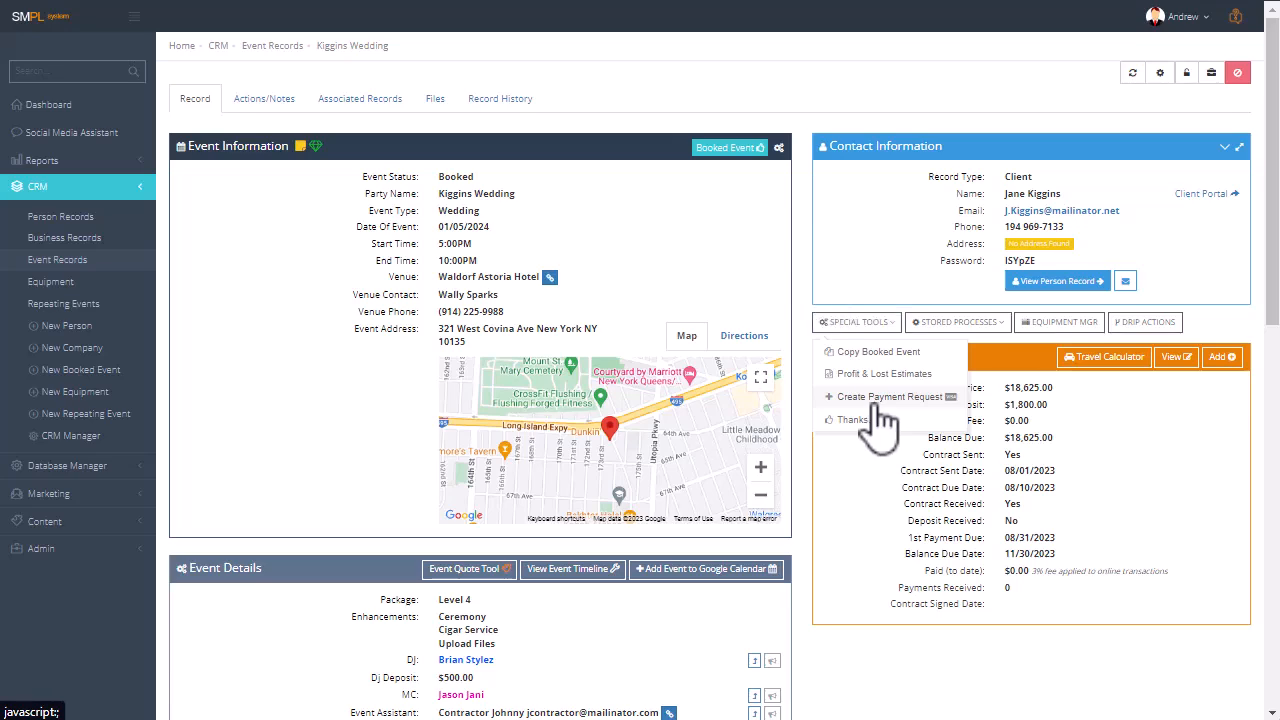
left_click(860, 398)
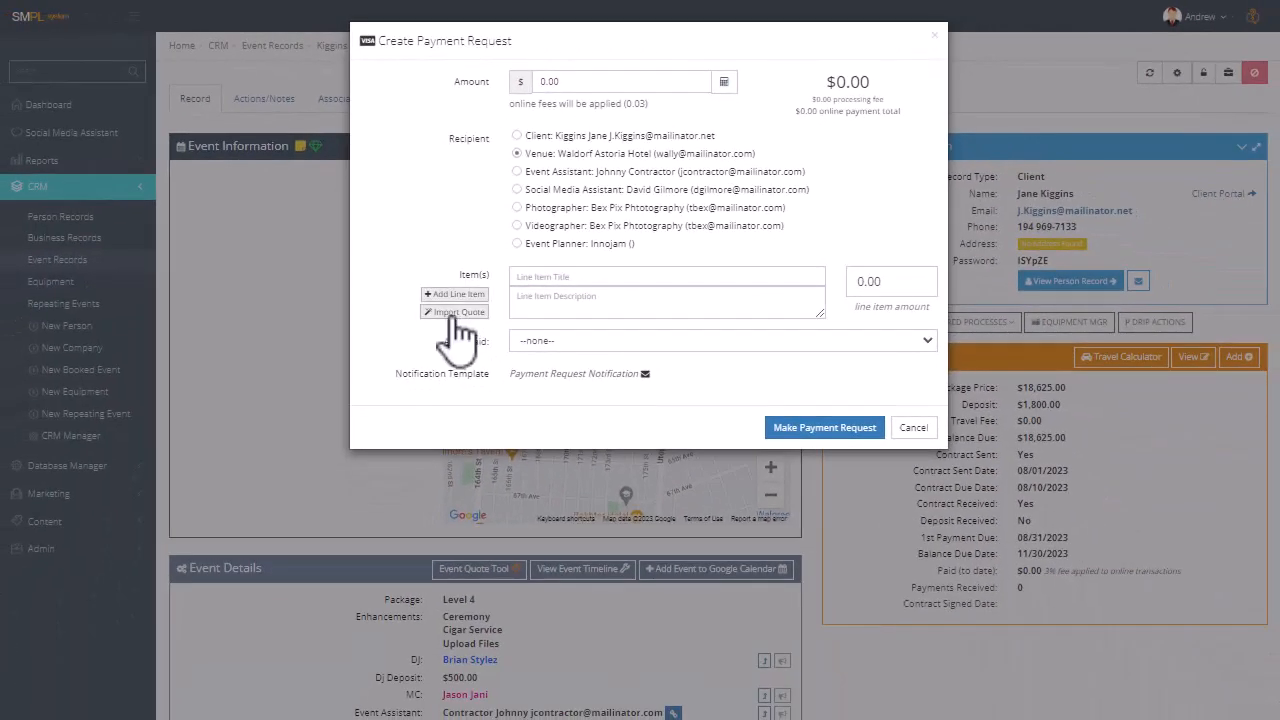
left_click(458, 312)
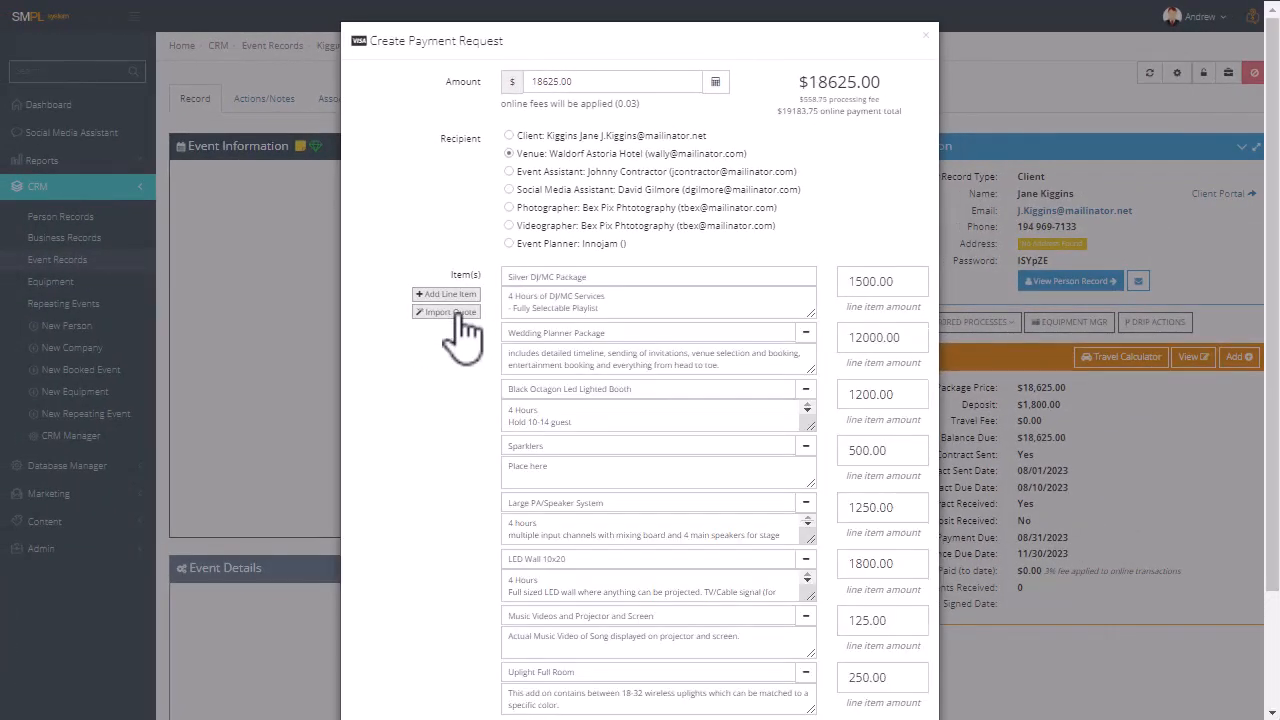
scroll(480, 271, "down", 3)
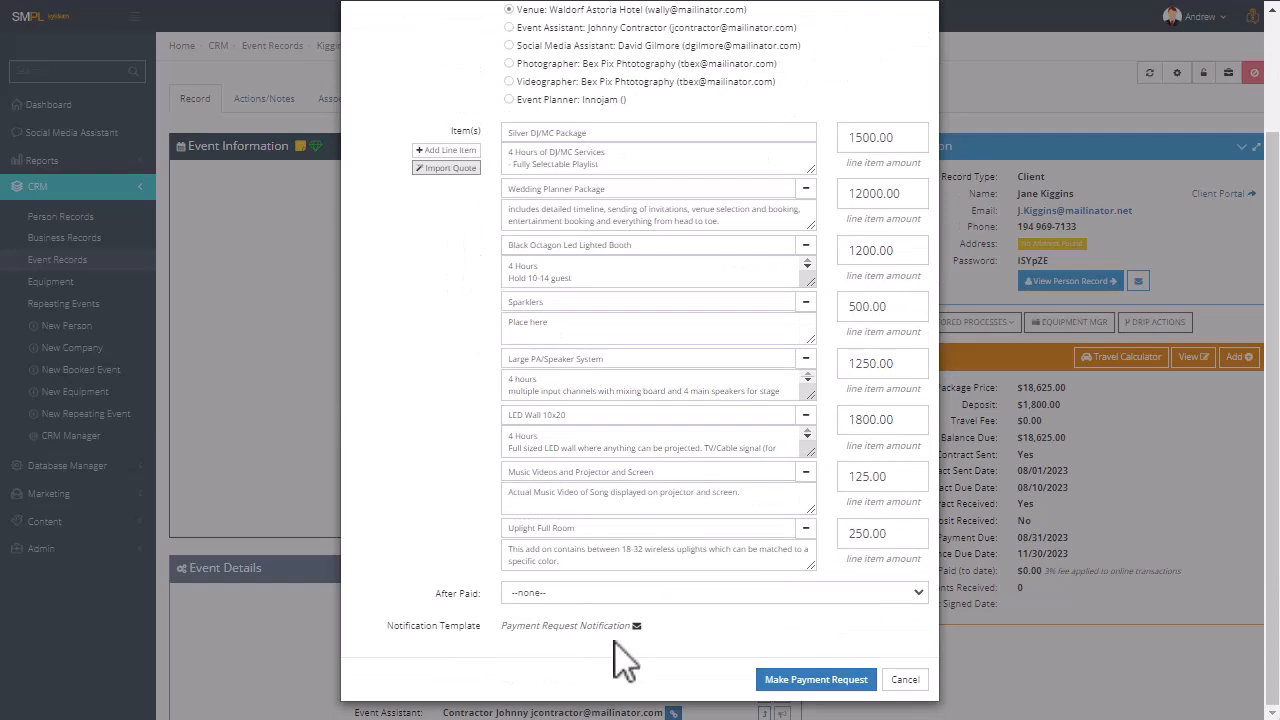
Set the after-paid process to "7. Event Booked" and make the $18,625.00 payment request to the venue.
left_click(616, 592)
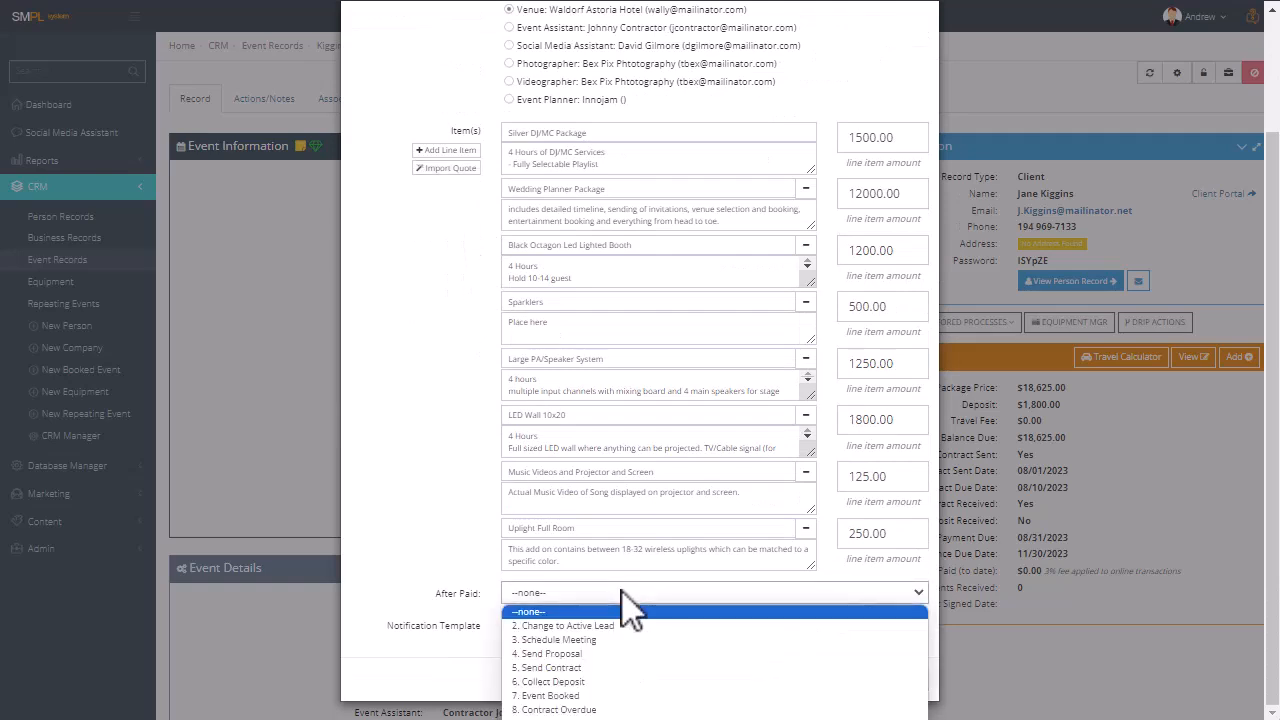
left_click(590, 696)
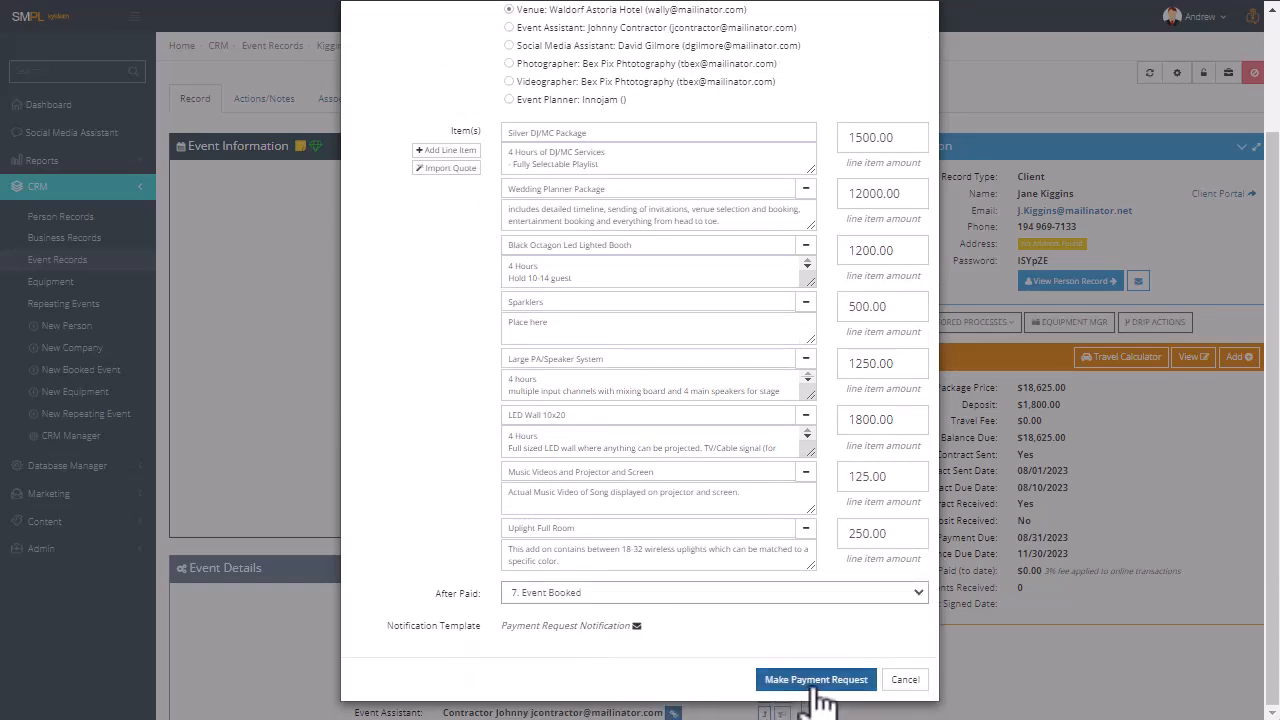
scroll(631, 300, "up", 3)
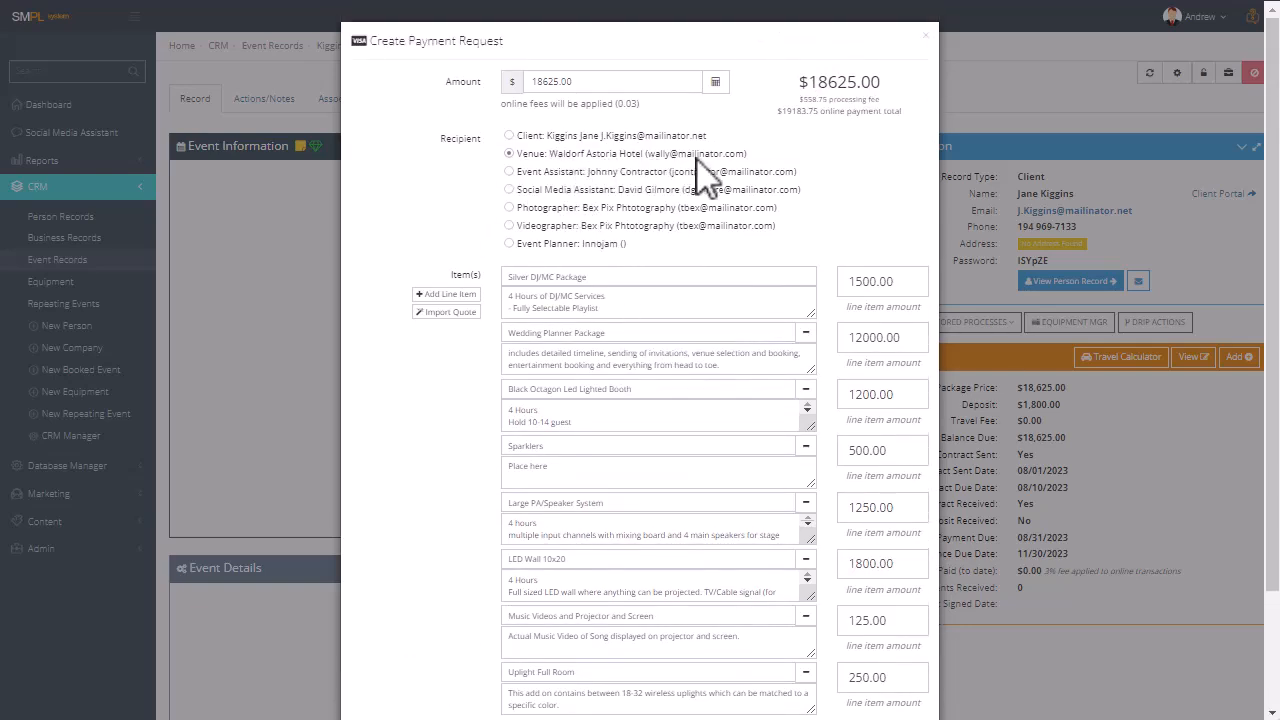
scroll(778, 383, "down", 3)
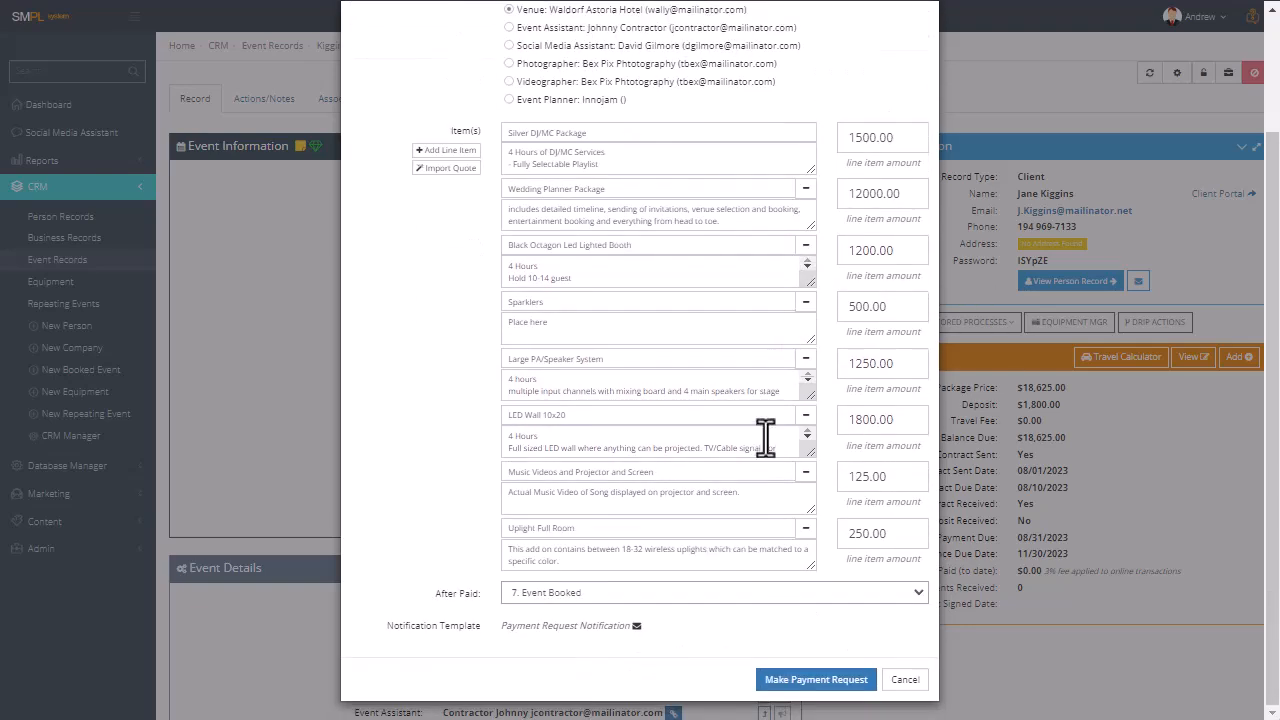
left_click(797, 680)
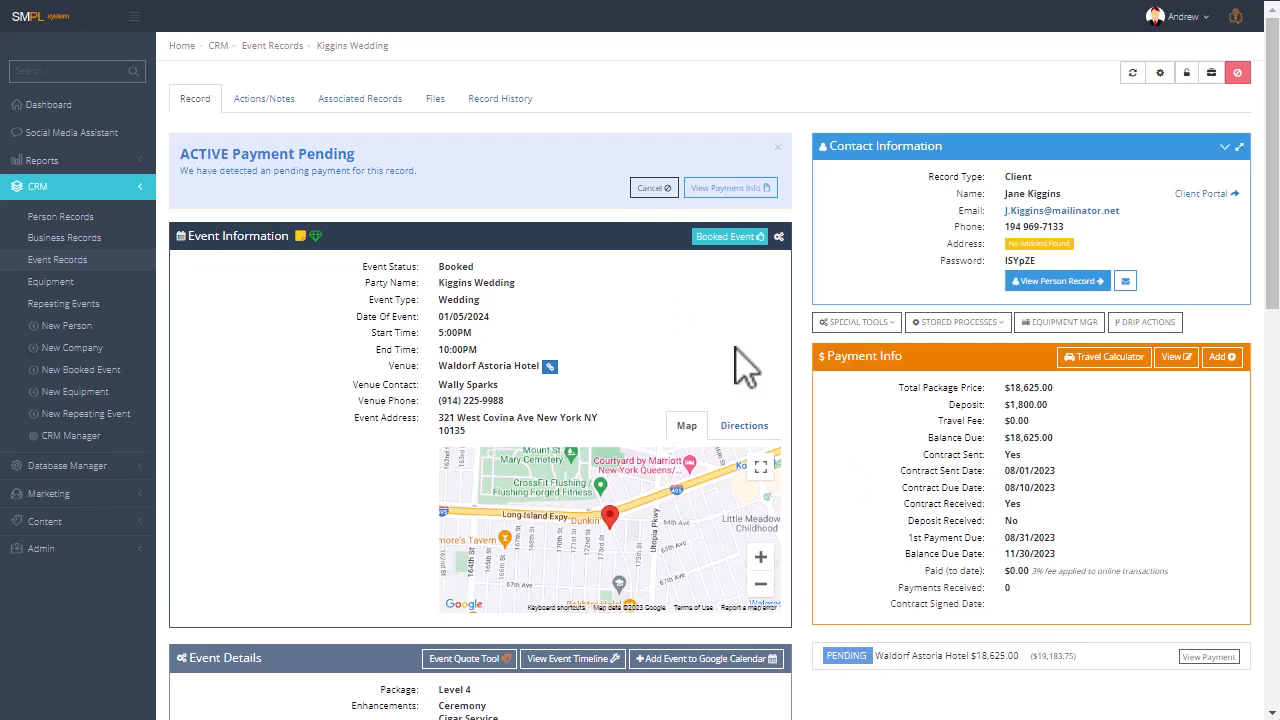
Open the venue's online payment page from the pending payment and examine the invoice's line items, customer and event date.
left_click(737, 190)
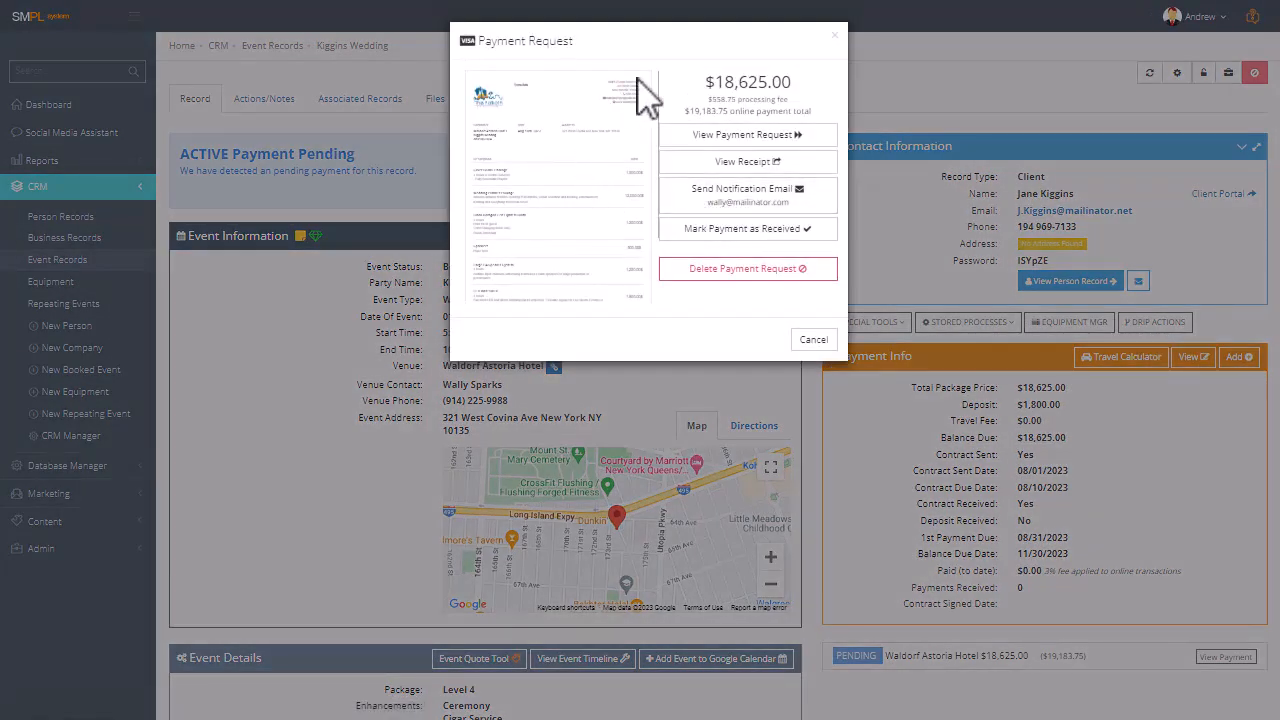
left_click(767, 145)
scroll(470, 275, "down", 5)
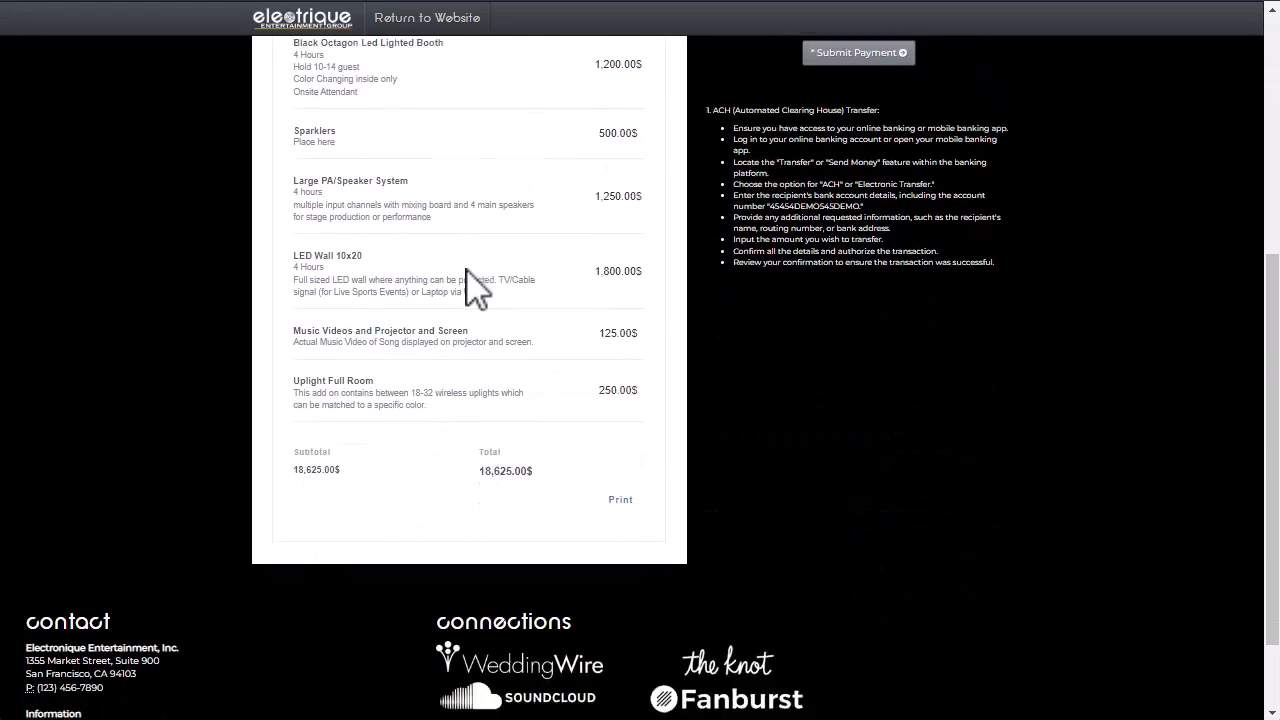
scroll(471, 286, "up", 5)
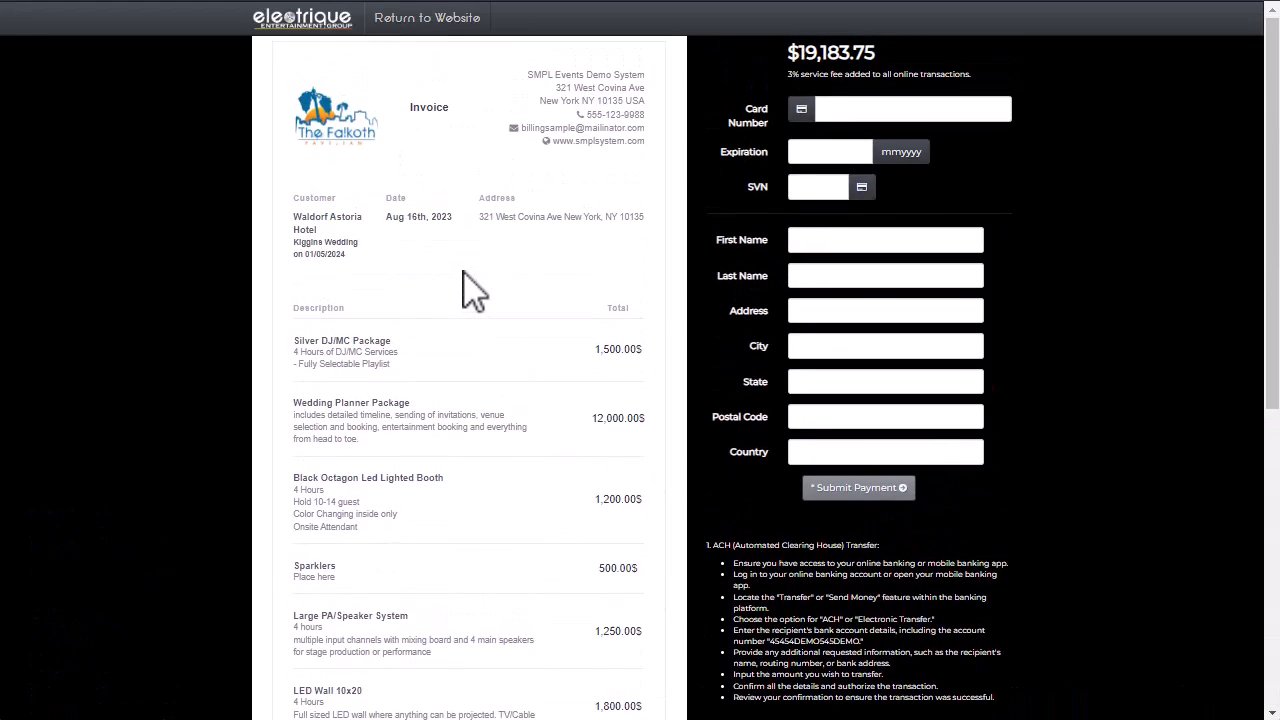
left_click_drag(294, 214, 352, 254)
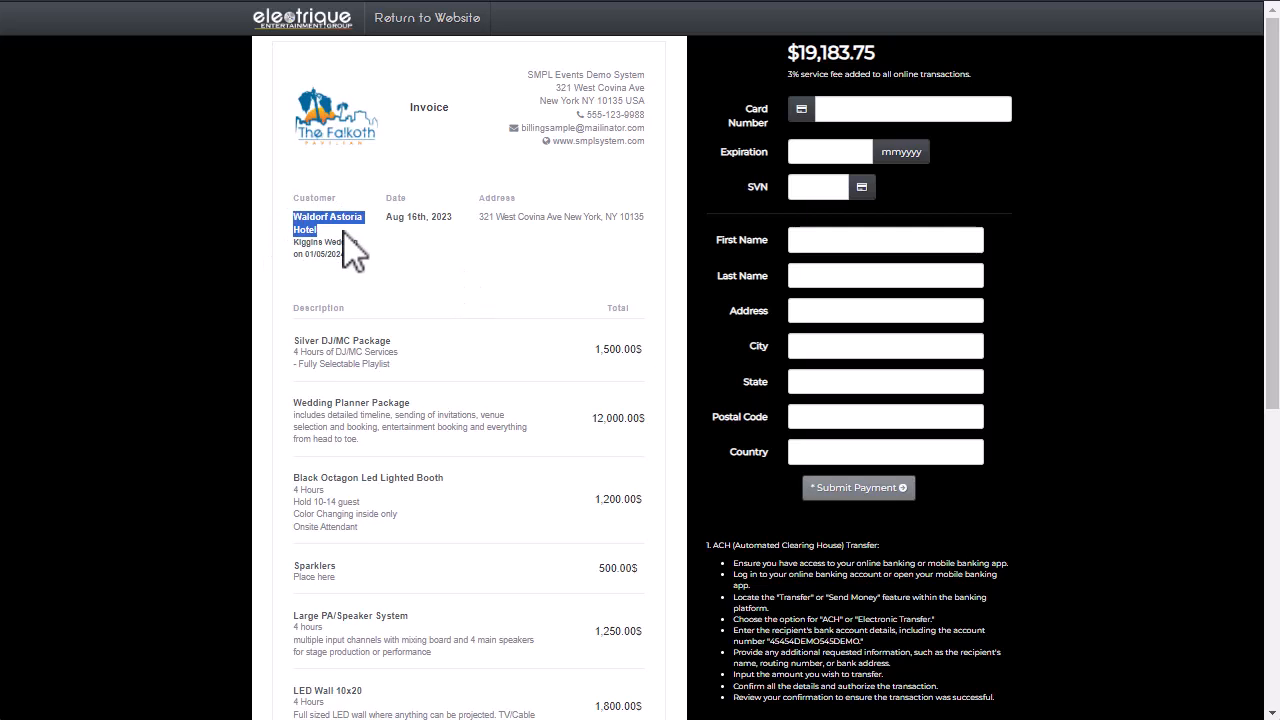
left_click(302, 220)
left_click_drag(294, 254, 370, 270)
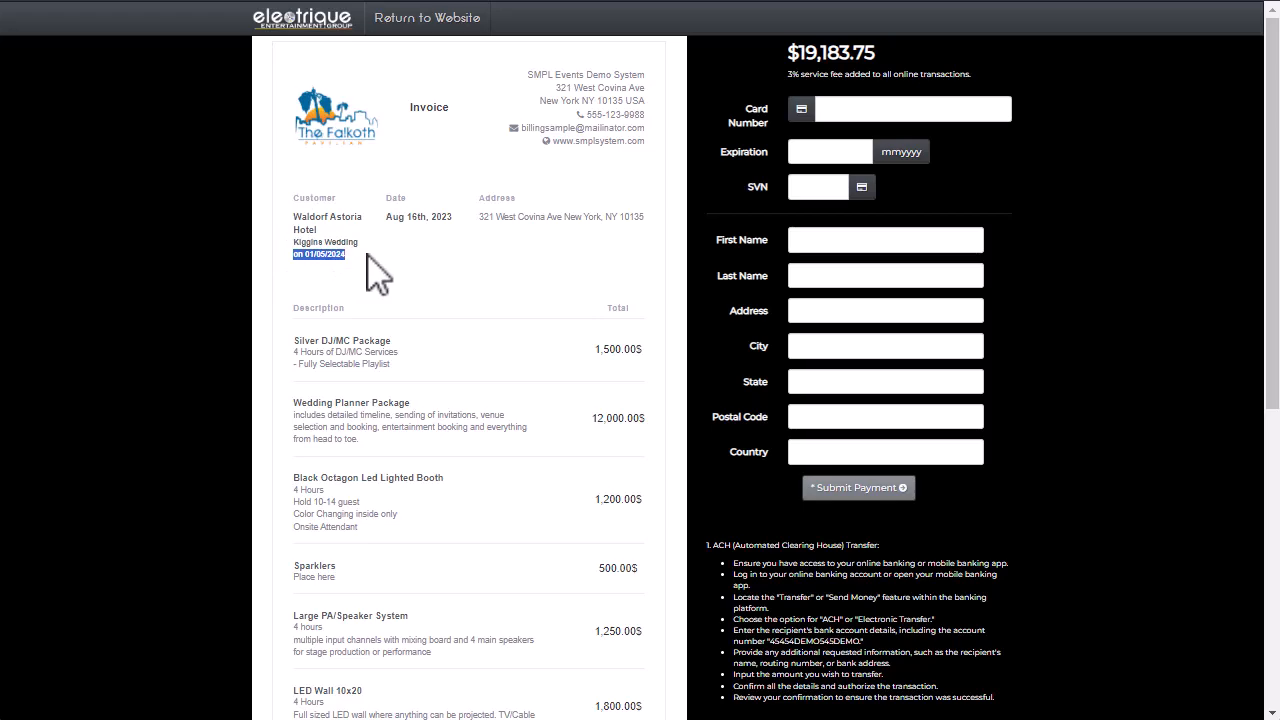
Review the rest of the venue invoice's line items and total, preview its printout, and cancel without printing.
left_click(482, 250)
scroll(491, 251, "down", 3)
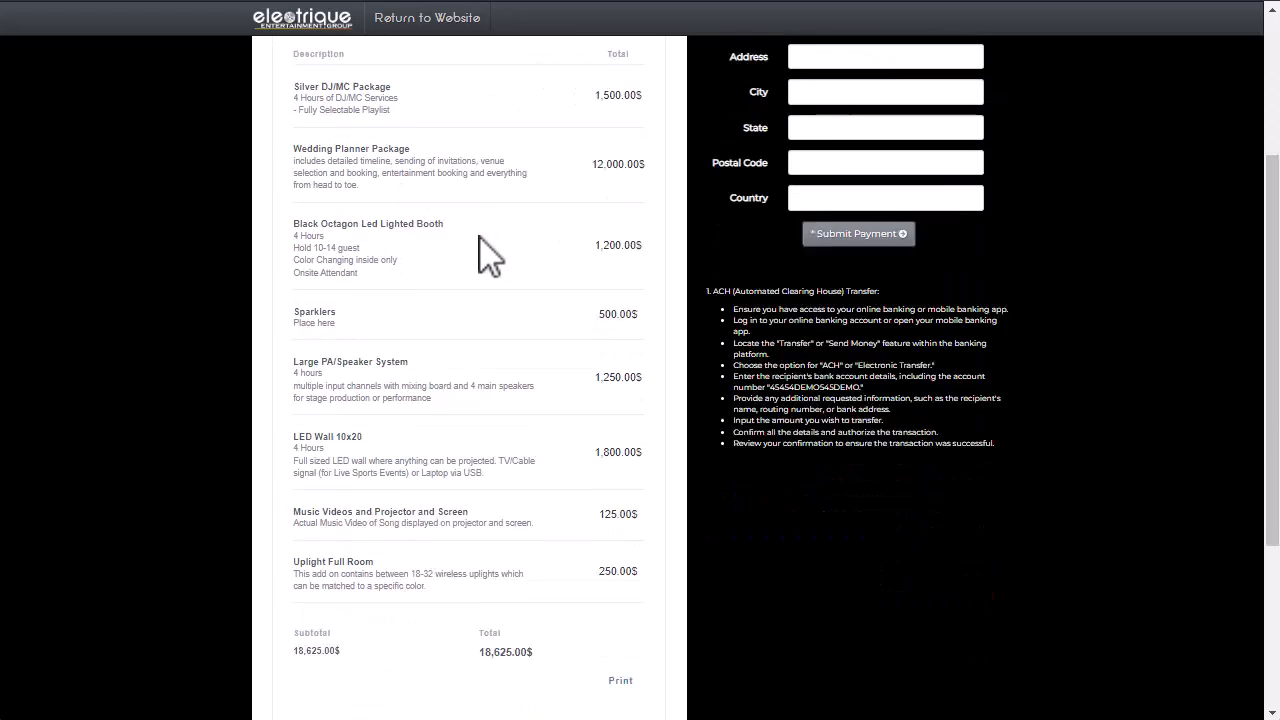
left_click(619, 634)
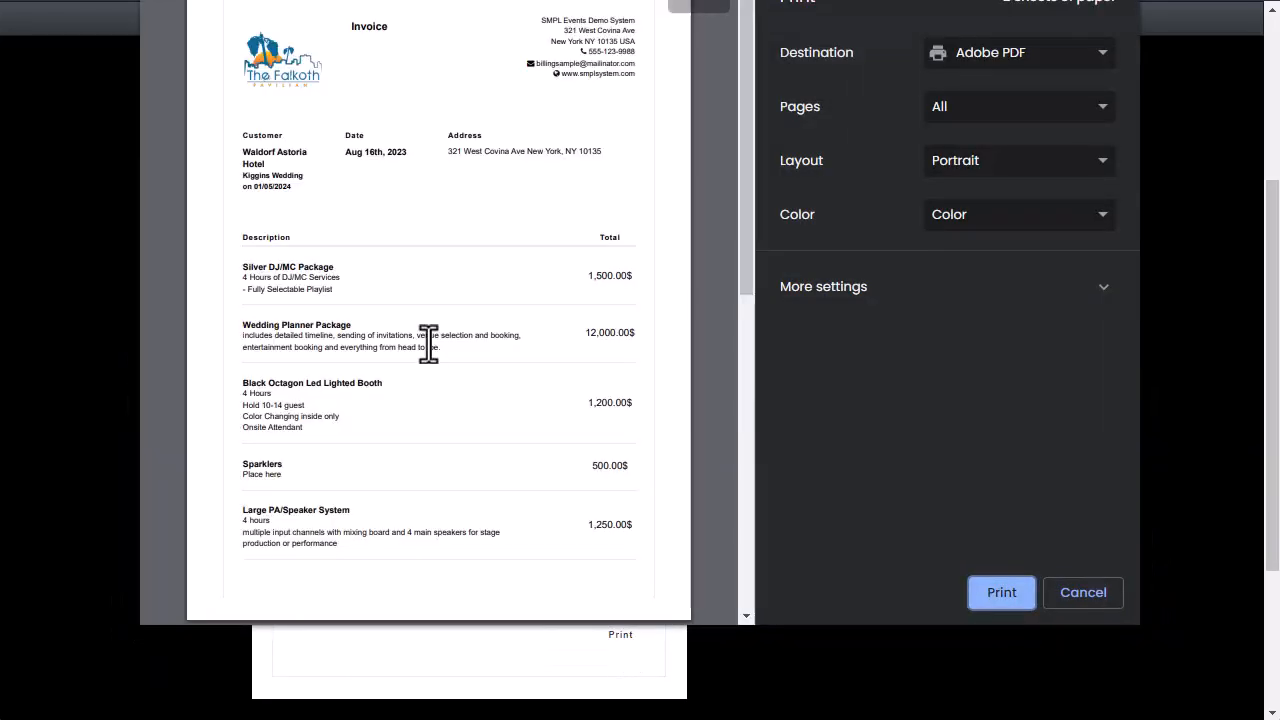
left_click(1078, 610)
scroll(814, 430, "up", 3)
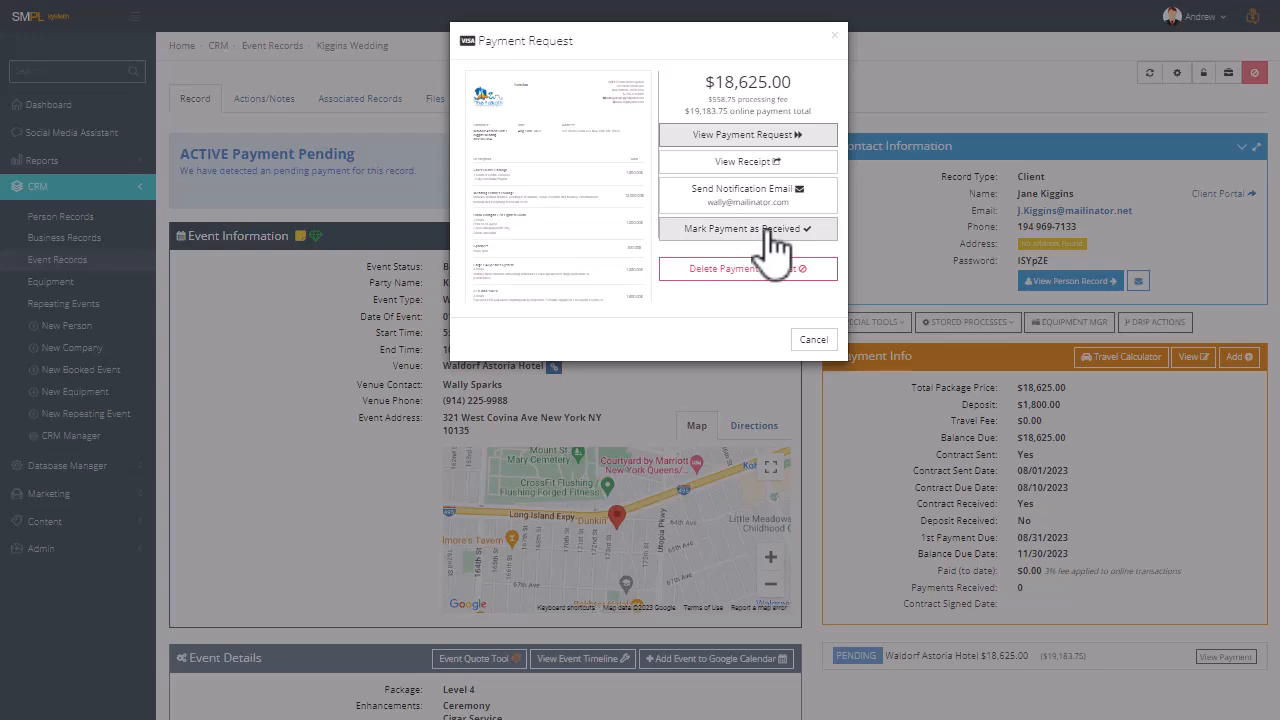
Mark the venue's pending payment as received, and save the event's custom portal configuration with payment history and payment button set to No.
left_click(775, 240)
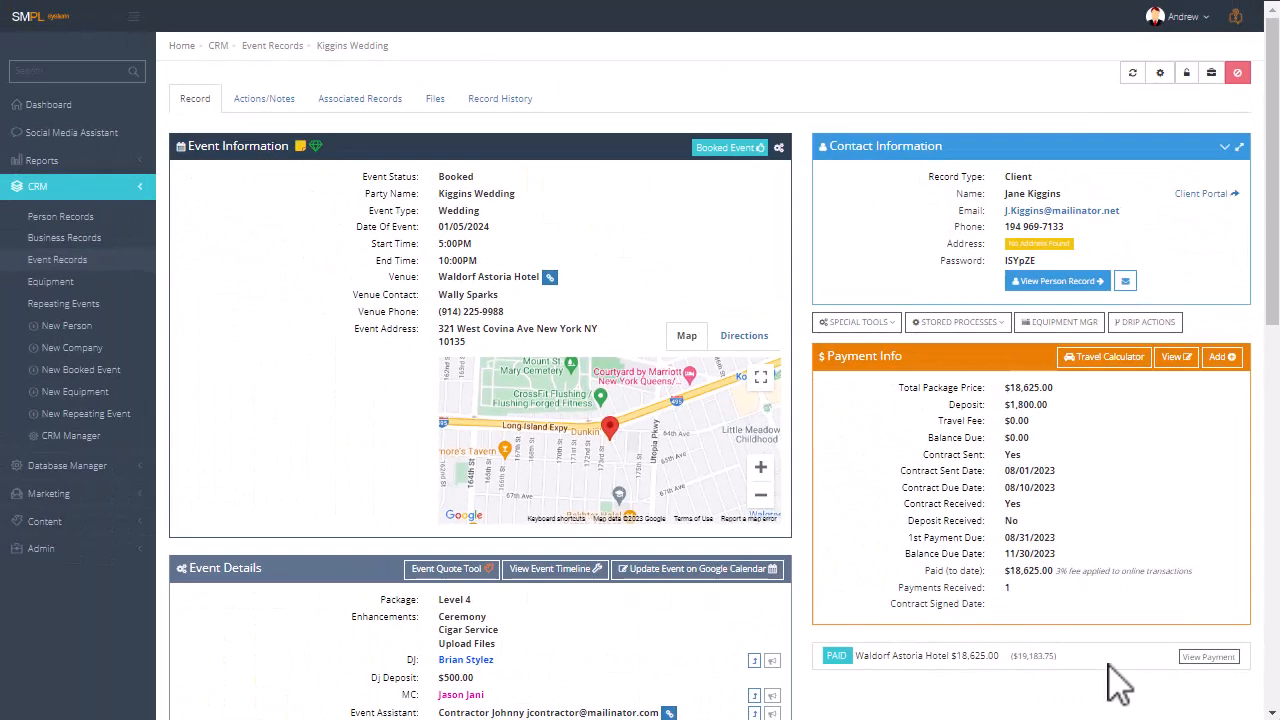
left_click(779, 147)
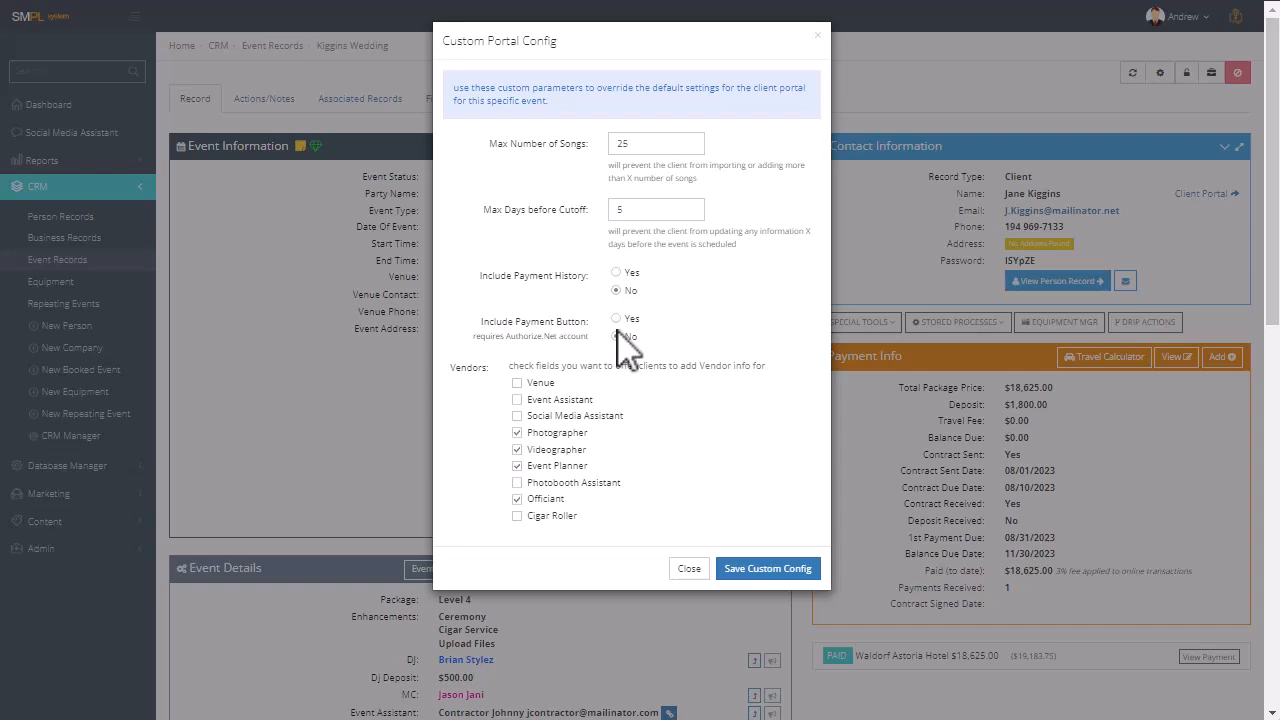
left_click(769, 567)
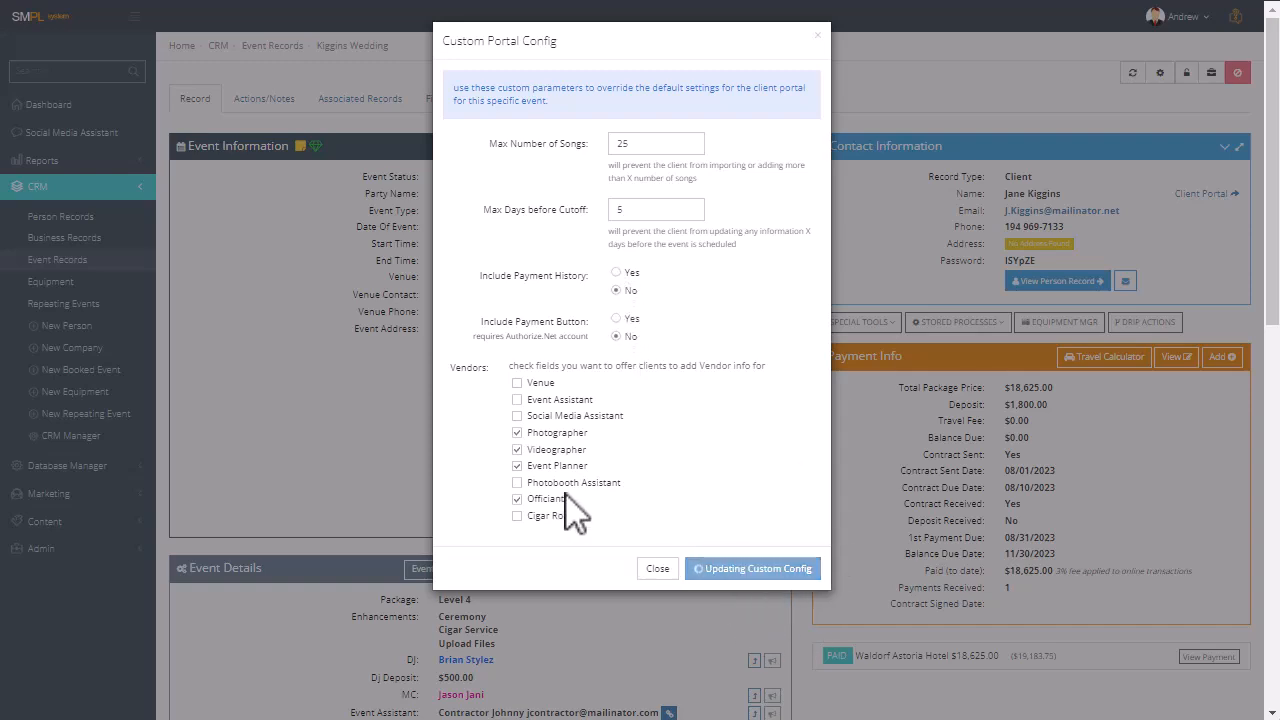